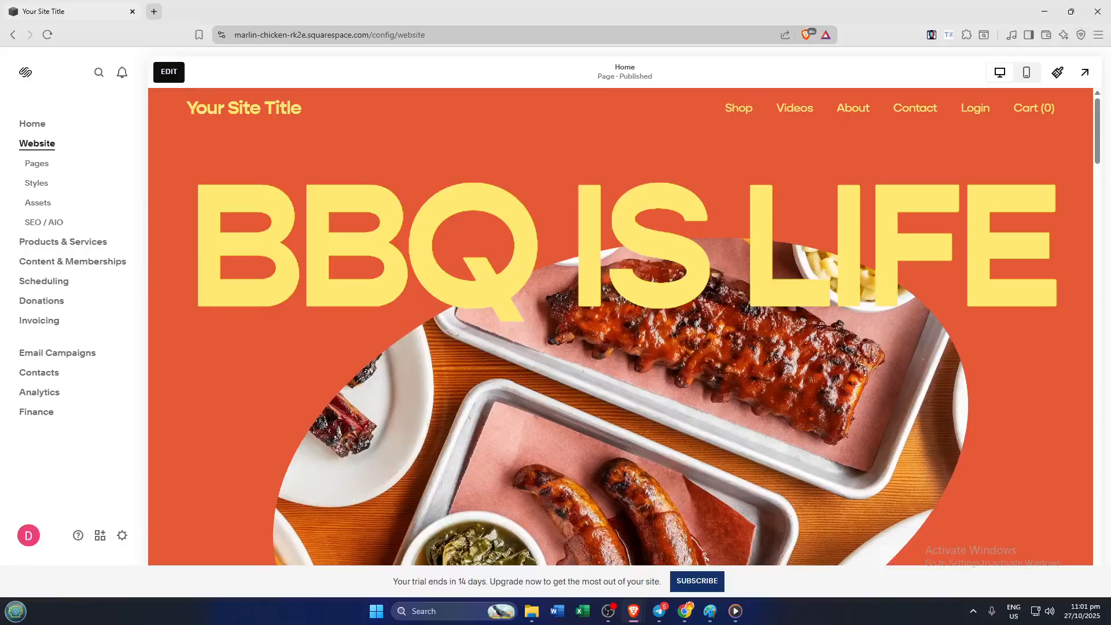
Look through the published home page's sections, from the BBQ banner to the recipe videos and back up.
{"action": "scroll", "coordinate": [581, 380], "scroll_direction": "down", "scroll_amount": 1}
{"action": "scroll", "coordinate": [574, 383], "scroll_direction": "down", "scroll_amount": 5}
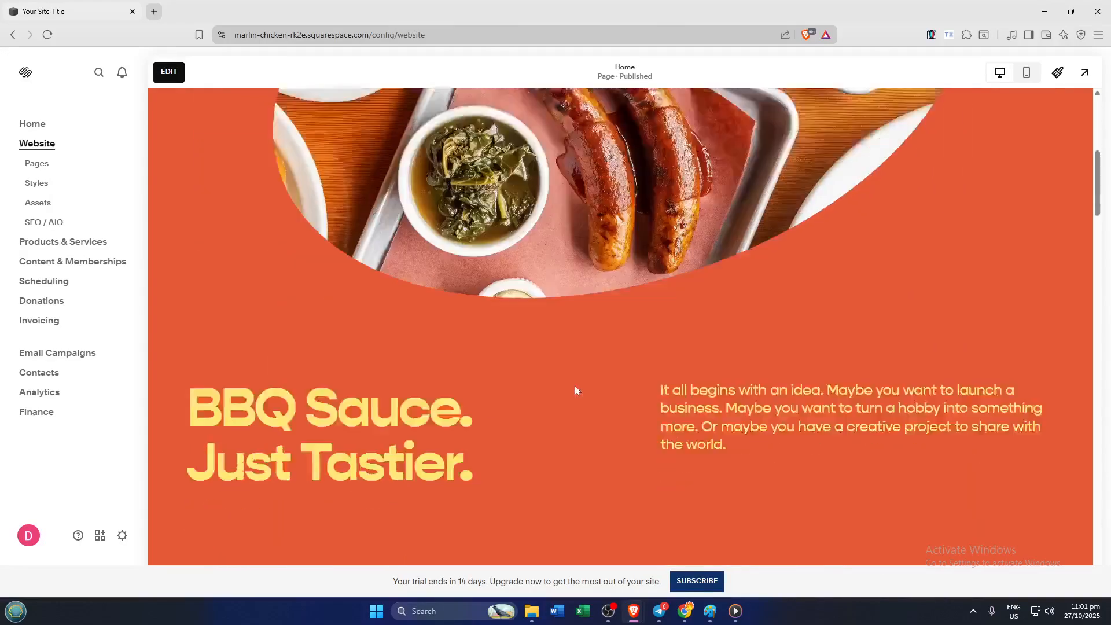
{"action": "scroll", "coordinate": [574, 385], "scroll_direction": "down", "scroll_amount": 2}
{"action": "scroll", "coordinate": [573, 382], "scroll_direction": "down", "scroll_amount": 3}
{"action": "scroll", "coordinate": [576, 377], "scroll_direction": "down", "scroll_amount": 1}
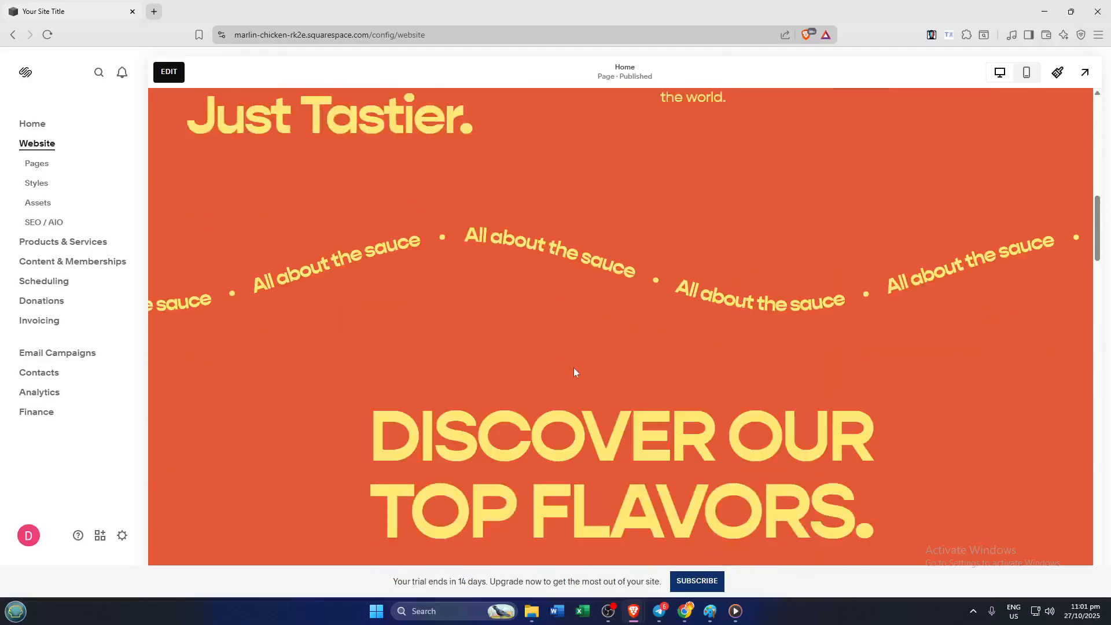
{"action": "scroll", "coordinate": [574, 369], "scroll_direction": "down", "scroll_amount": 4}
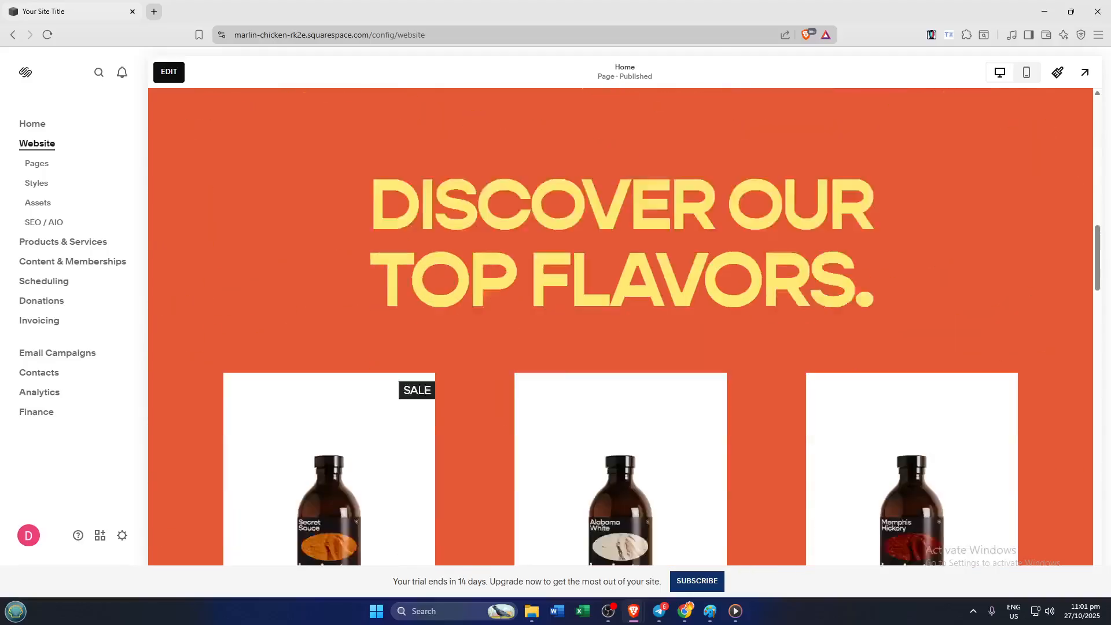
{"action": "scroll", "coordinate": [568, 397], "scroll_direction": "down", "scroll_amount": 6}
{"action": "scroll", "coordinate": [564, 419], "scroll_direction": "down", "scroll_amount": 4}
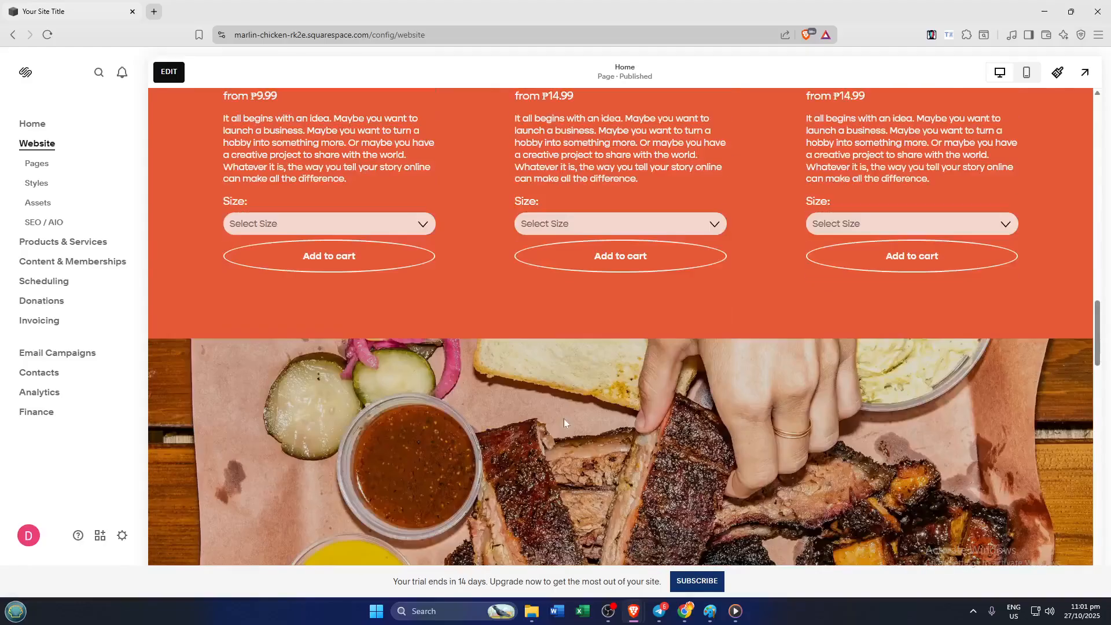
{"action": "scroll", "coordinate": [564, 427], "scroll_direction": "down", "scroll_amount": 8}
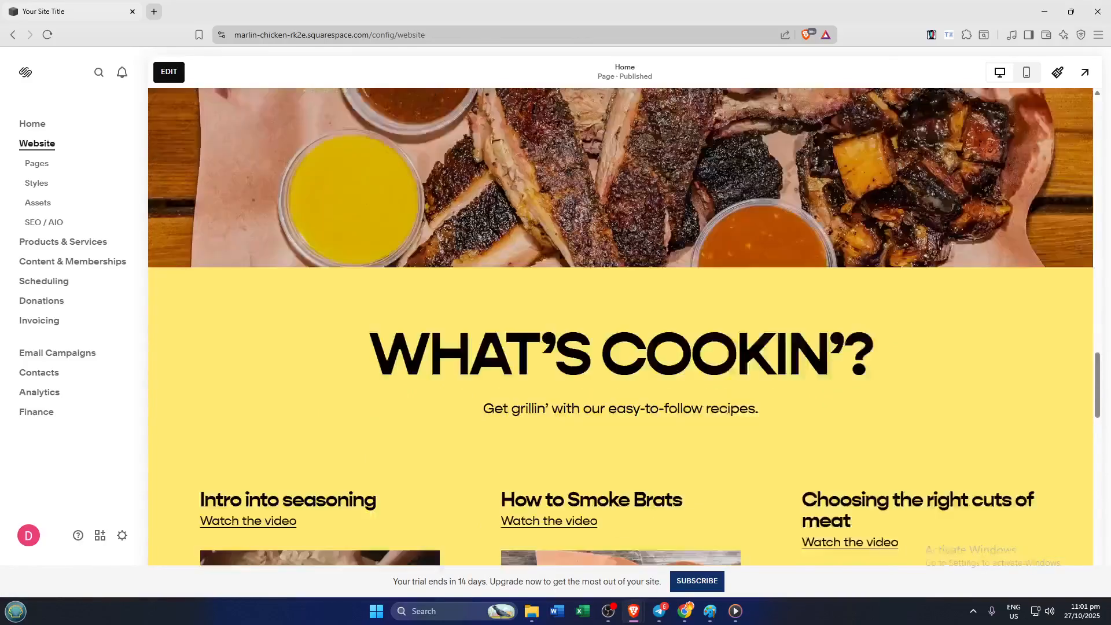
{"action": "scroll", "coordinate": [571, 440], "scroll_direction": "down", "scroll_amount": 6}
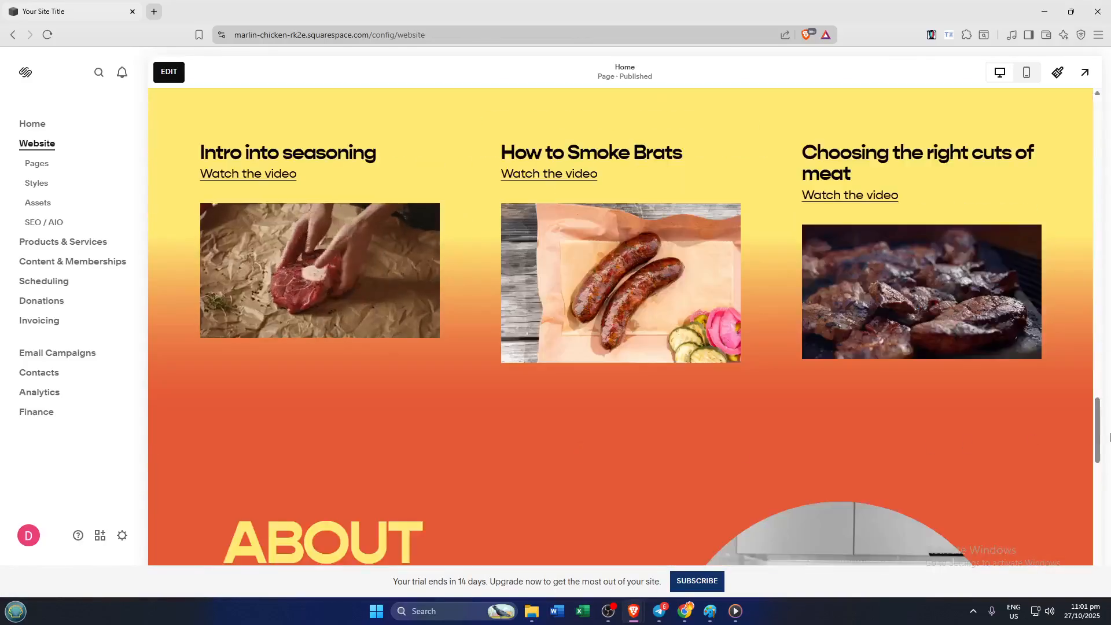
{"action": "scroll", "coordinate": [1097, 400], "scroll_direction": "up", "scroll_amount": 3}
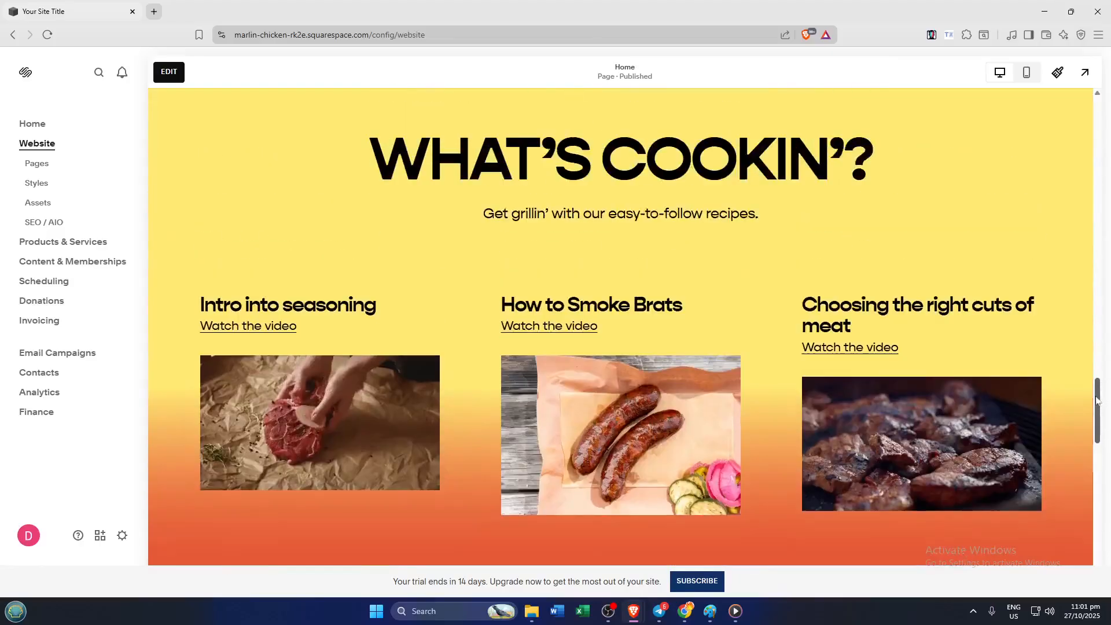
{"action": "left_click_drag", "start_coordinate": [1097, 399], "coordinate": [1109, 114]}
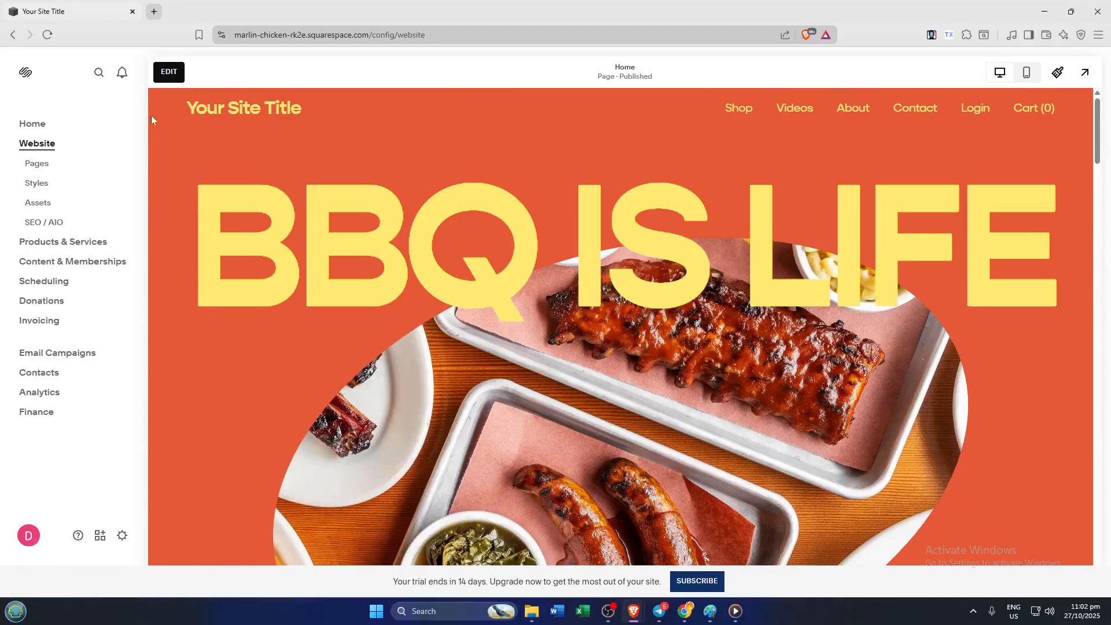
Open the home page for editing and bring up the section templates for a new section directly above the footer.
{"action": "left_click", "coordinate": [168, 72]}
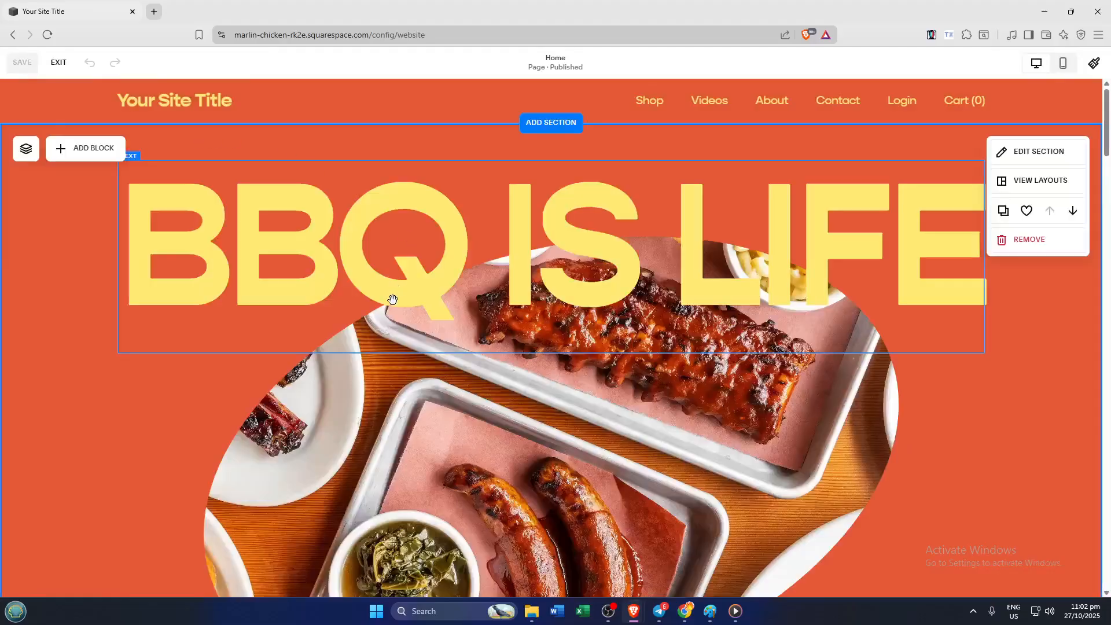
{"action": "scroll", "coordinate": [653, 289], "scroll_direction": "down", "scroll_amount": 5}
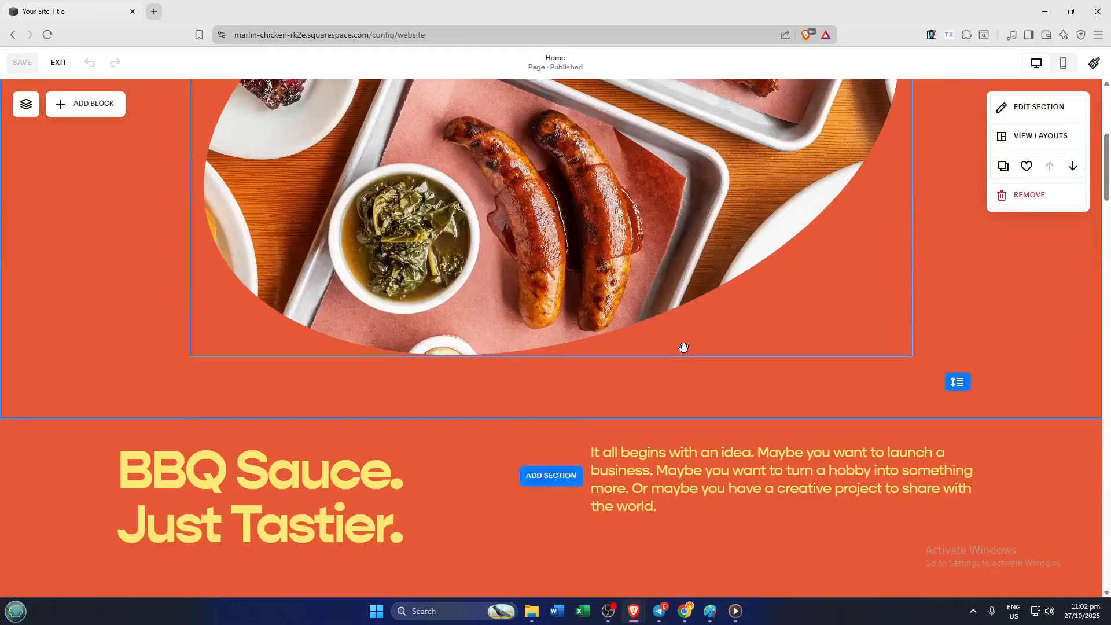
{"action": "scroll", "coordinate": [669, 336], "scroll_direction": "down", "scroll_amount": 20}
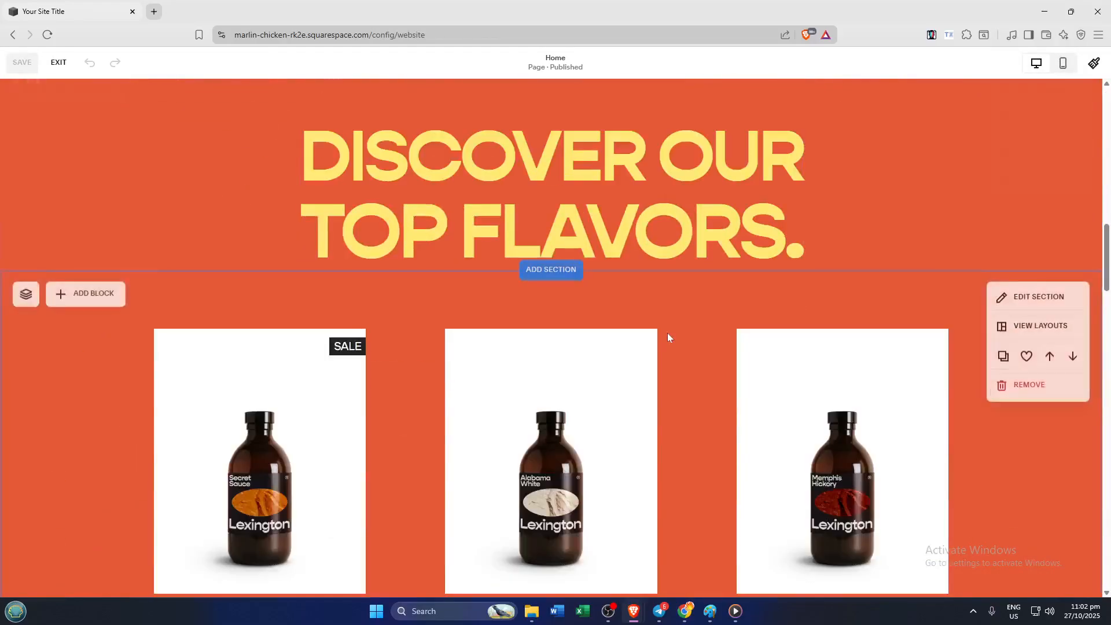
{"action": "scroll", "coordinate": [663, 336], "scroll_direction": "down", "scroll_amount": 15}
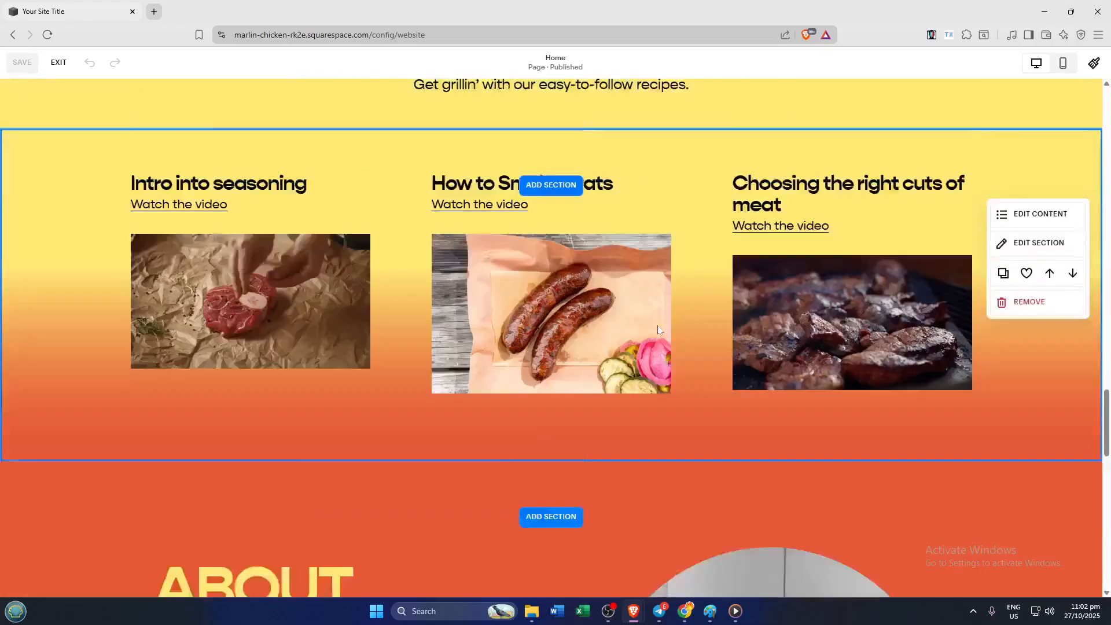
{"action": "scroll", "coordinate": [658, 330], "scroll_direction": "down", "scroll_amount": 14}
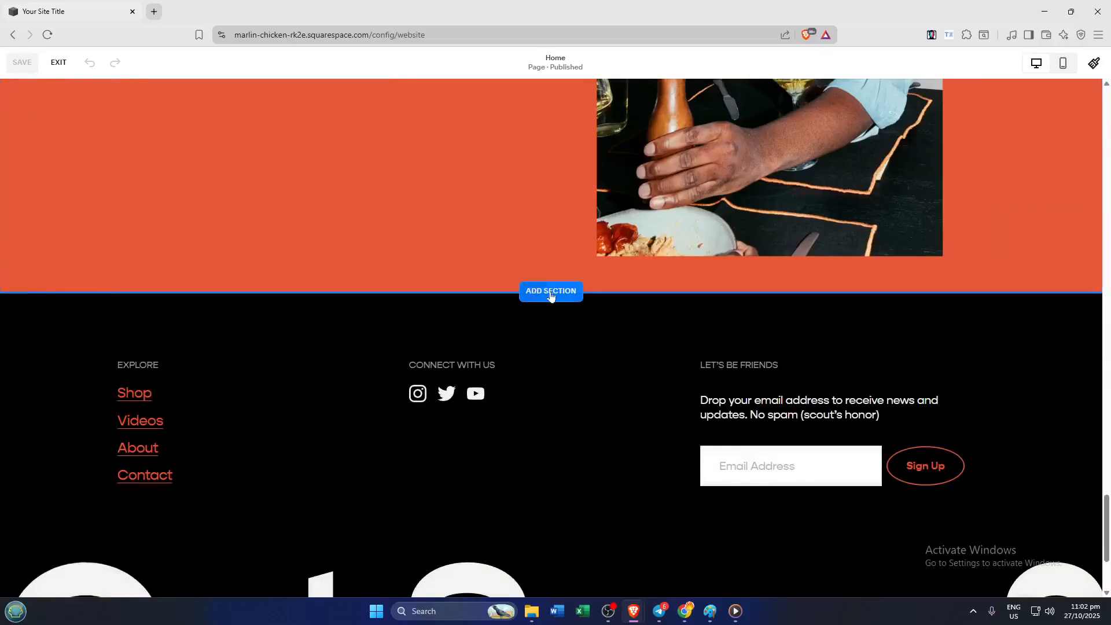
{"action": "left_click", "coordinate": [540, 300]}
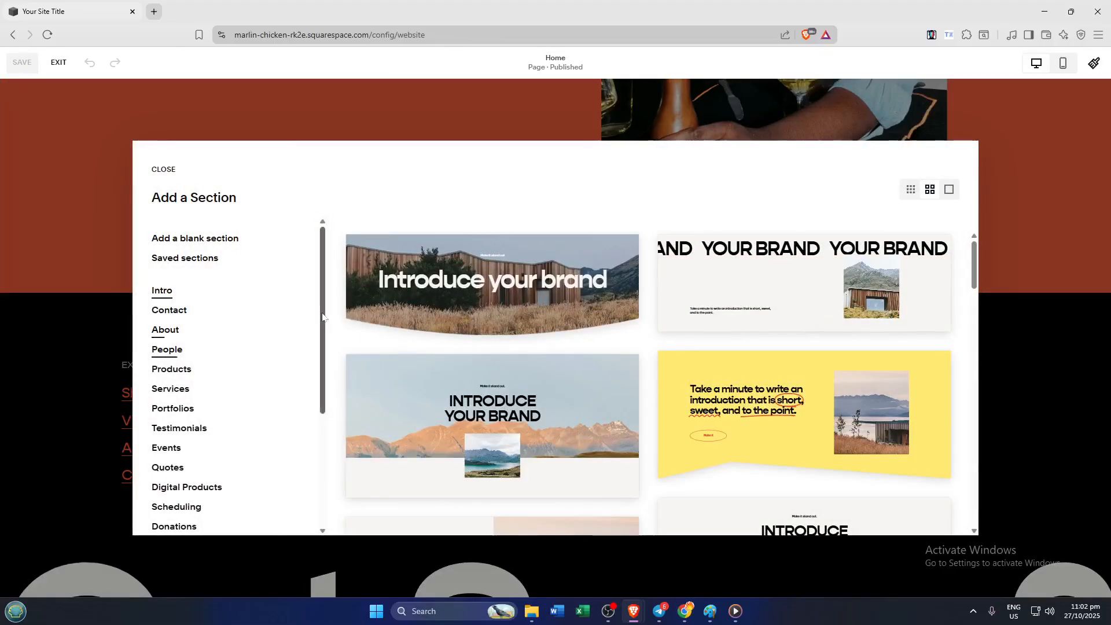
Add the centered "Get in touch." section from the Forms templates, with name, email and message fields.
{"action": "scroll", "coordinate": [318, 327], "scroll_direction": "down", "scroll_amount": 1}
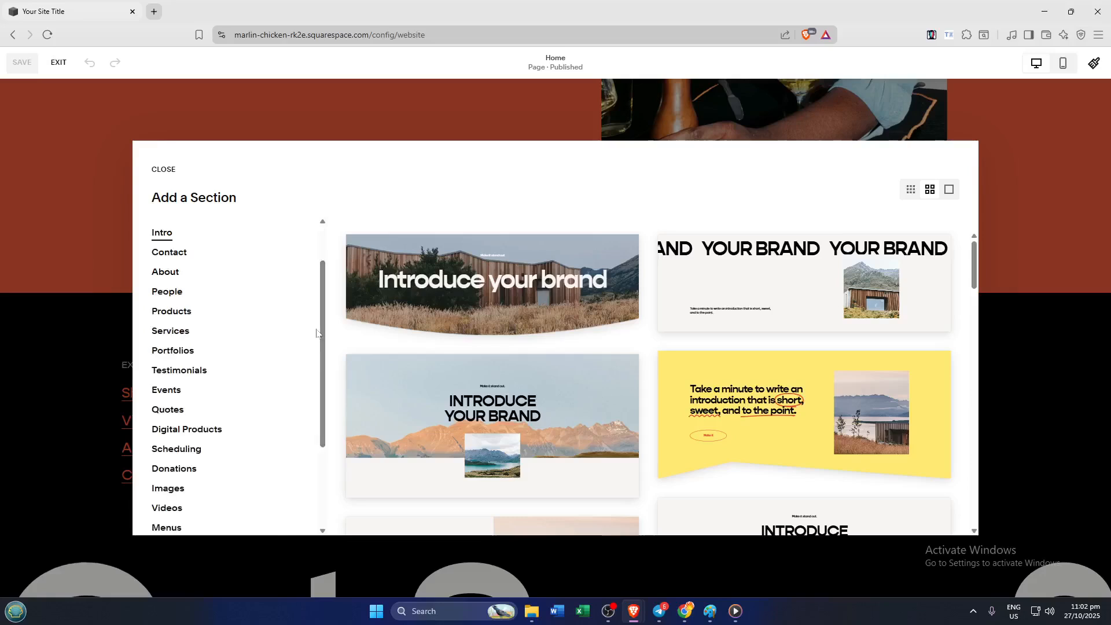
{"action": "scroll", "coordinate": [316, 333], "scroll_direction": "down", "scroll_amount": 2}
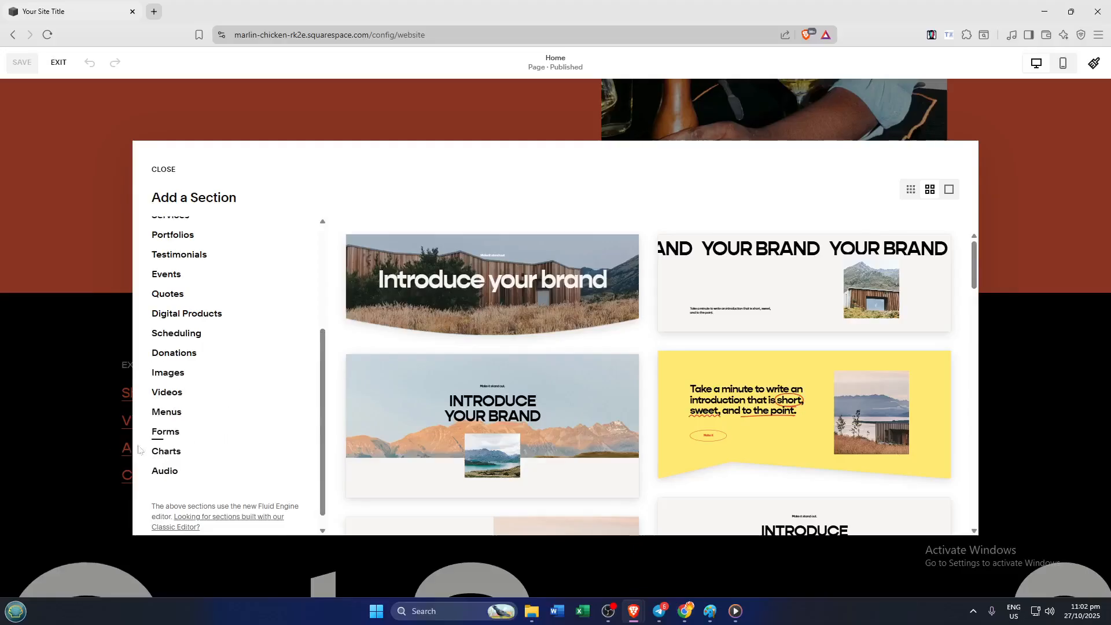
{"action": "left_click", "coordinate": [166, 433]}
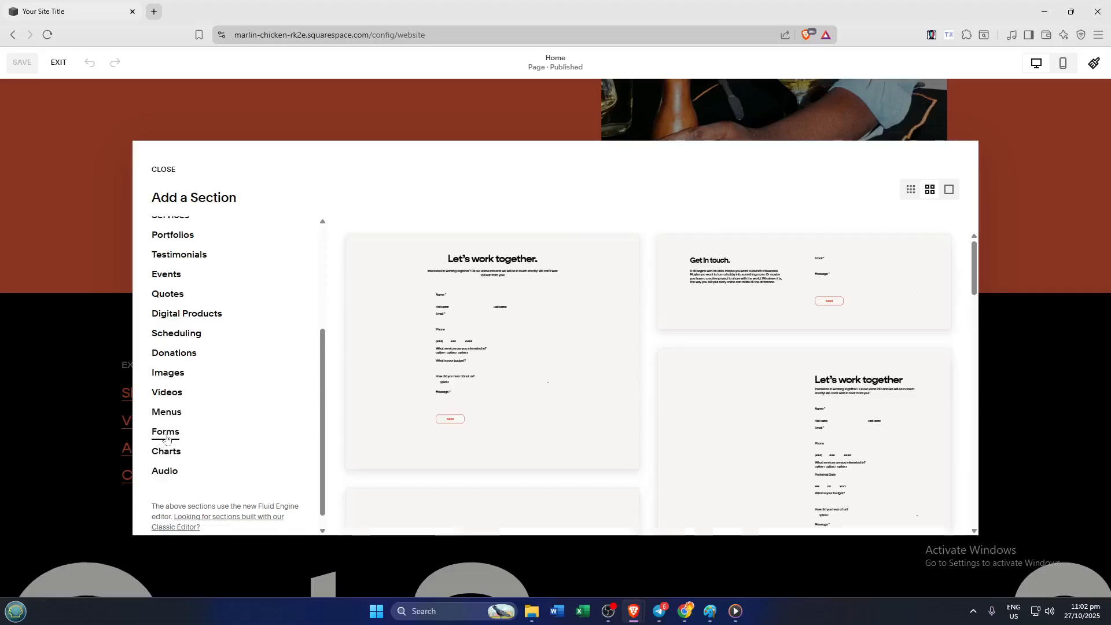
{"action": "scroll", "coordinate": [532, 360], "scroll_direction": "down", "scroll_amount": 3}
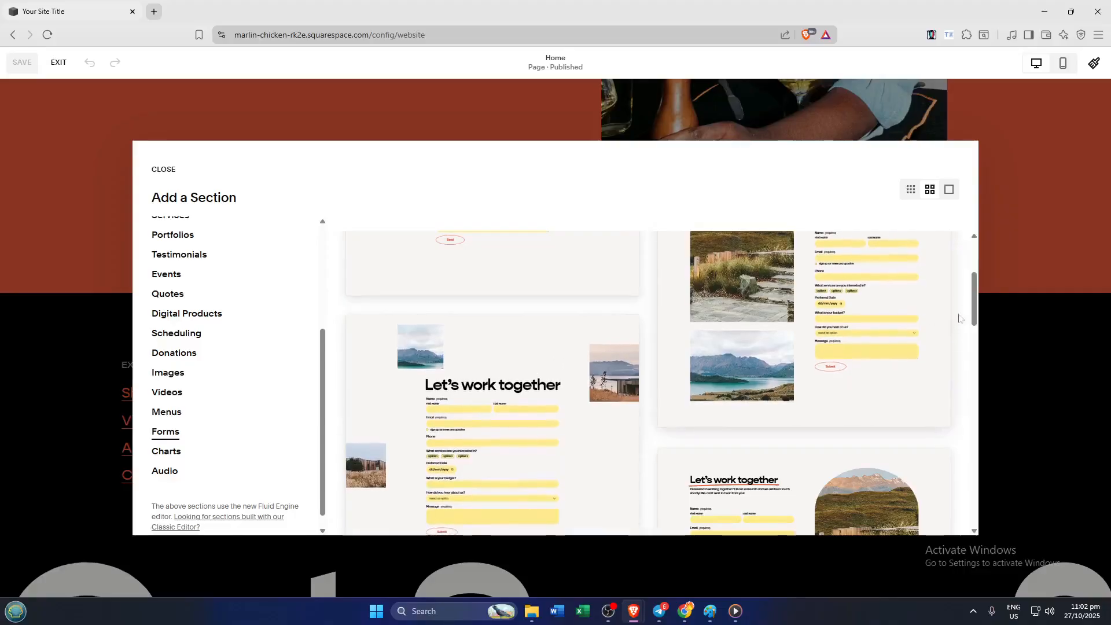
{"action": "left_click_drag", "start_coordinate": [971, 310], "coordinate": [977, 474]}
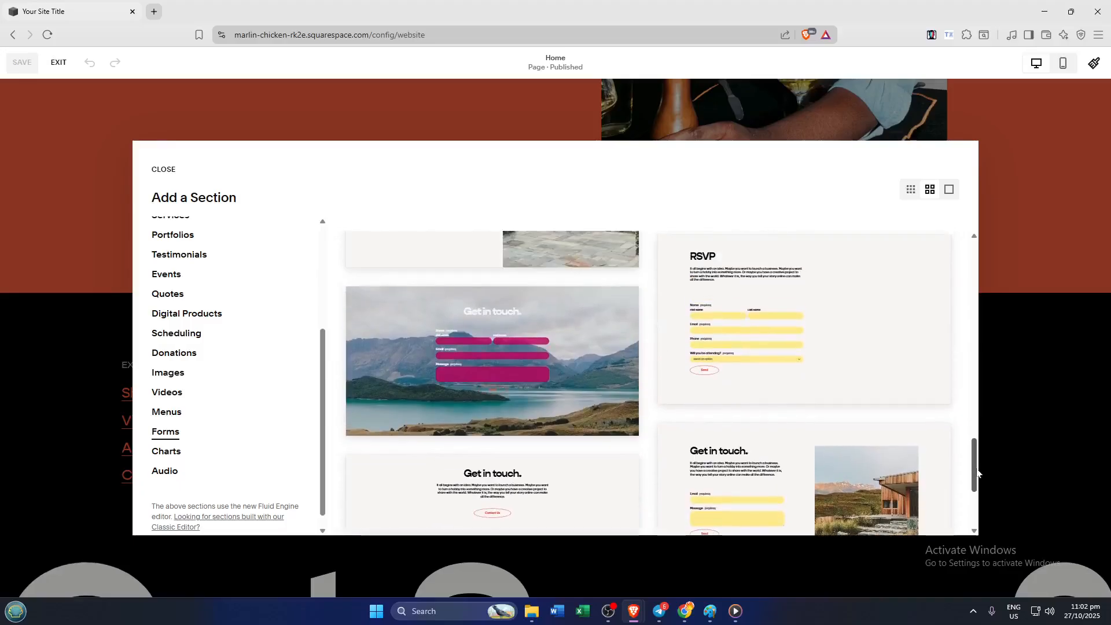
{"action": "scroll", "coordinate": [868, 471], "scroll_direction": "down", "scroll_amount": 3}
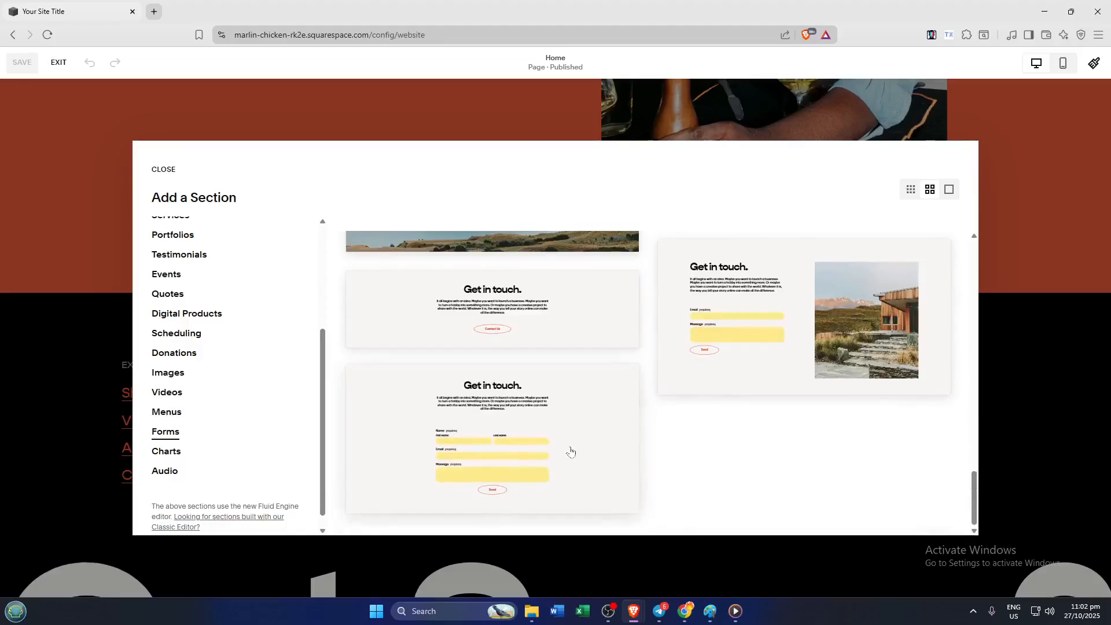
{"action": "left_click", "coordinate": [543, 451]}
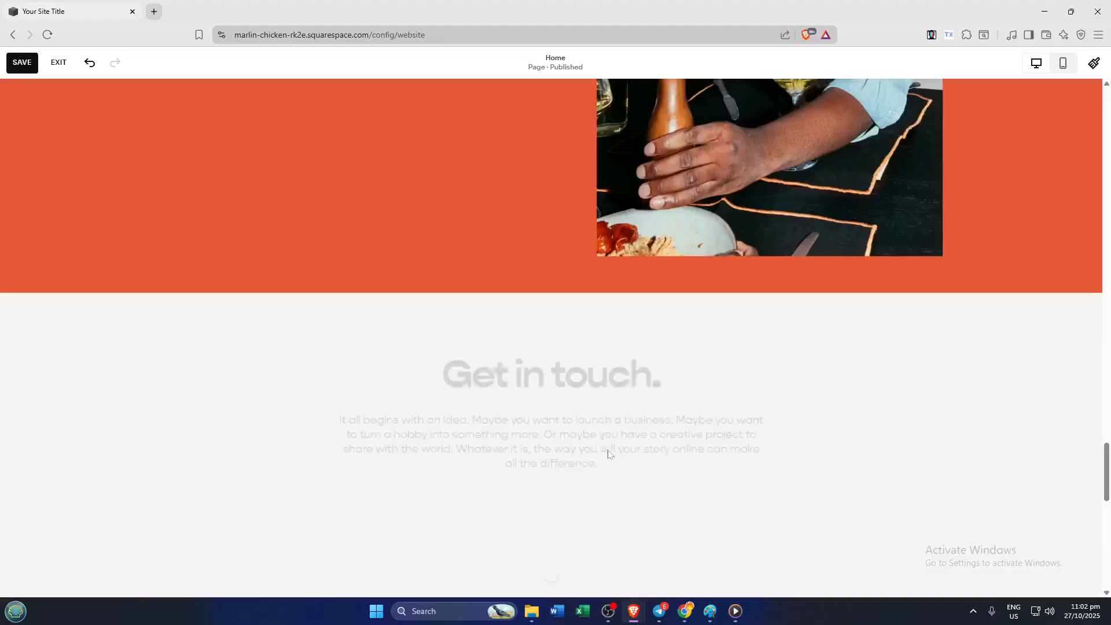
Delete the prebuilt form block from the new "Get in touch." section.
{"action": "scroll", "coordinate": [637, 439], "scroll_direction": "down", "scroll_amount": 2}
{"action": "scroll", "coordinate": [625, 443], "scroll_direction": "down", "scroll_amount": 3}
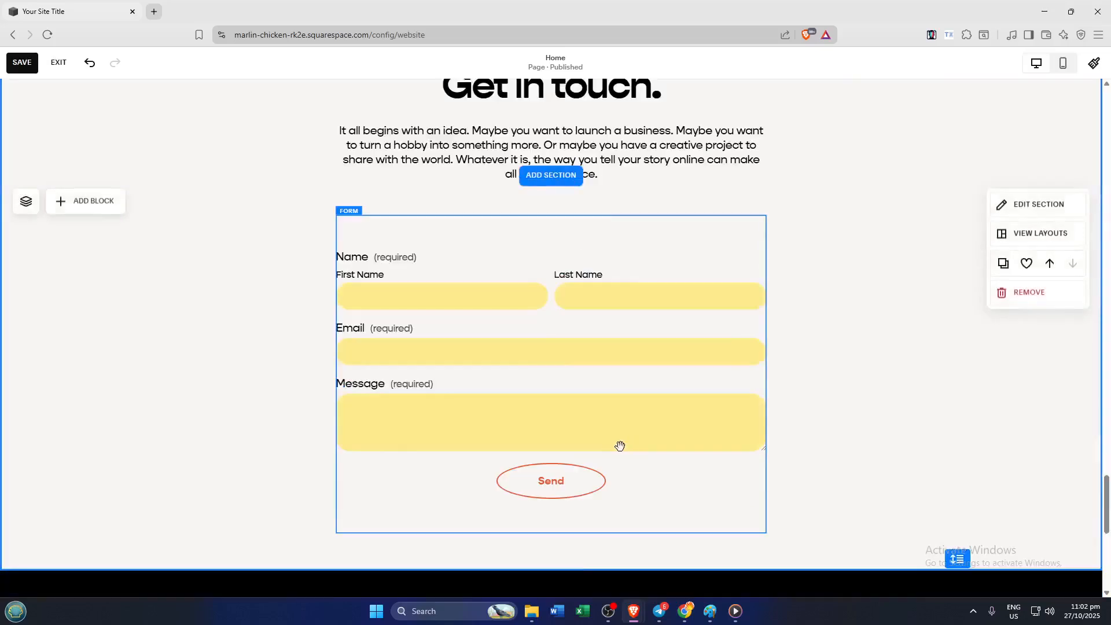
{"action": "left_click", "coordinate": [596, 410]}
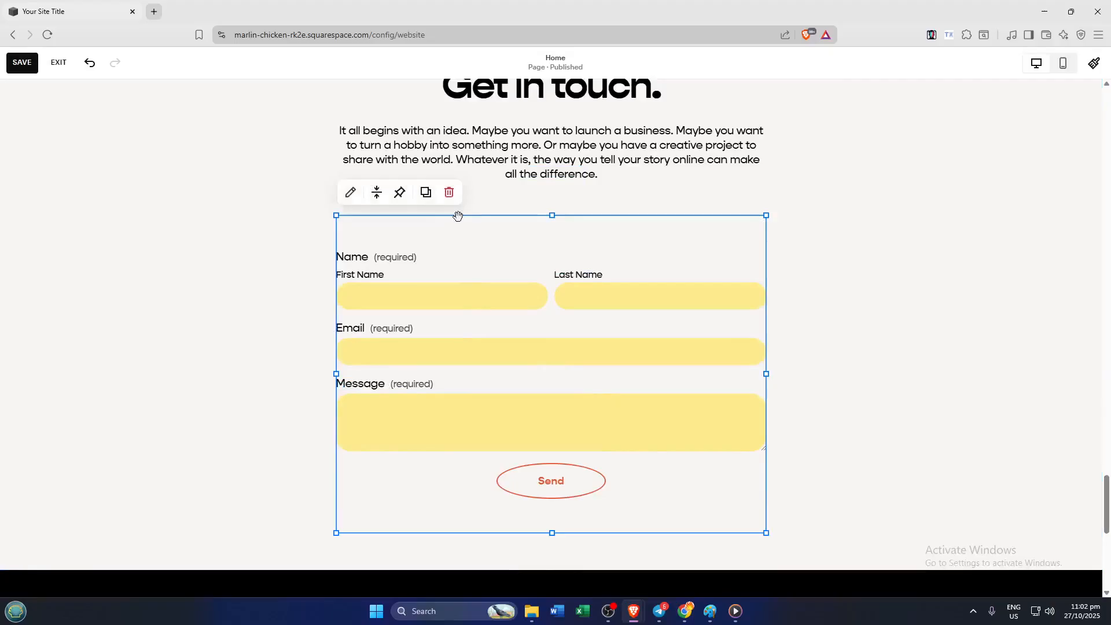
{"action": "left_click", "coordinate": [449, 192]}
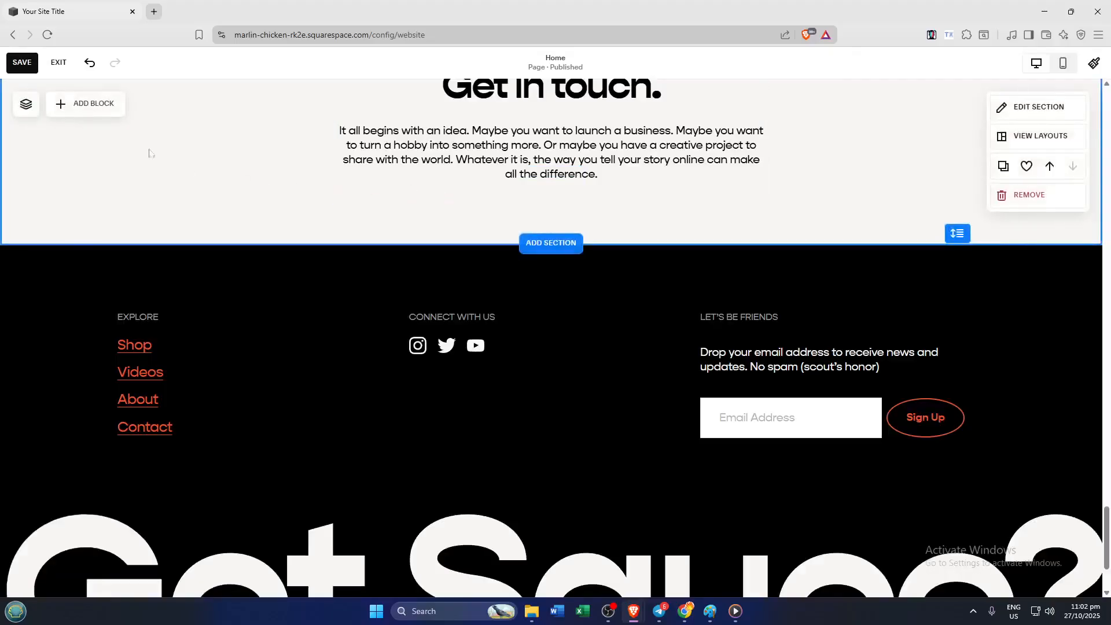
Add a new Form block to the "Get in touch." section and place it centrally beneath the intro text.
{"action": "left_click", "coordinate": [24, 108]}
{"action": "left_click", "coordinate": [80, 110]}
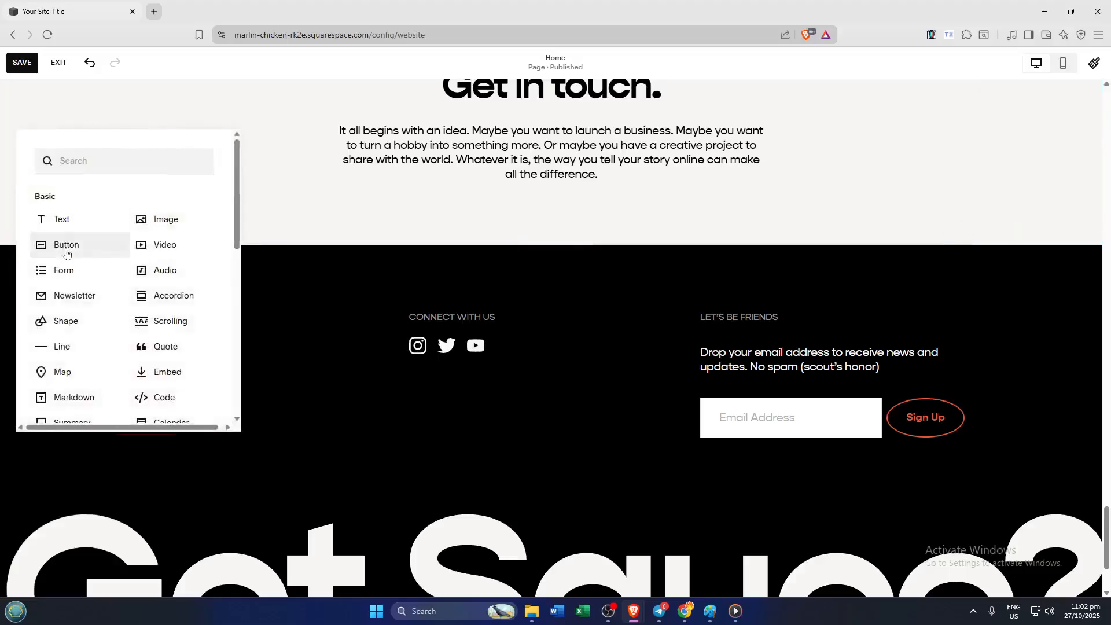
{"action": "left_click", "coordinate": [72, 283]}
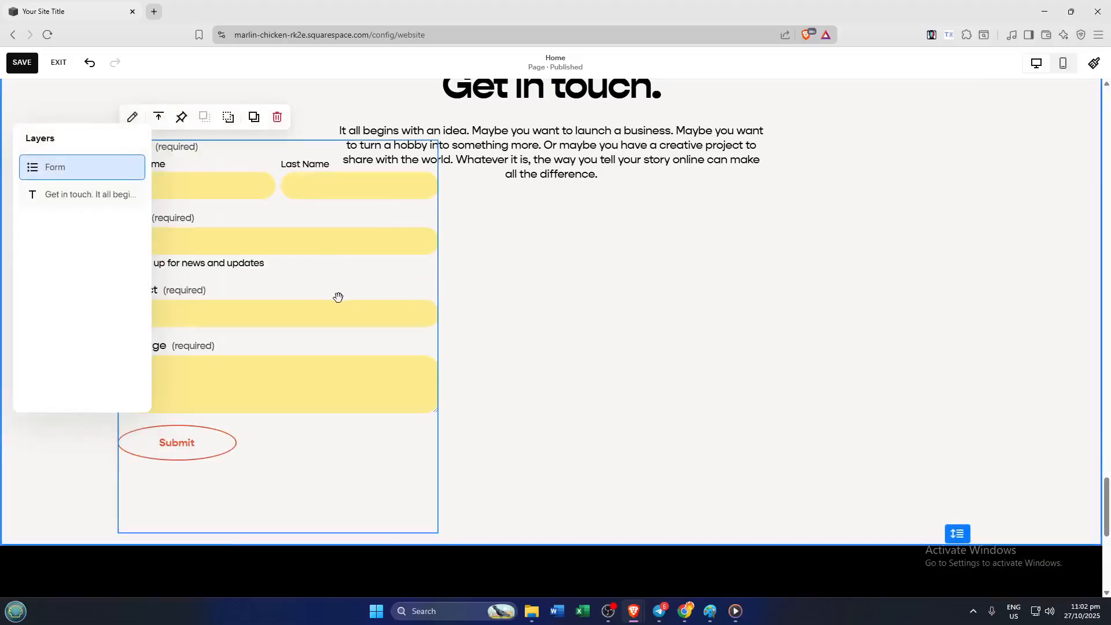
{"action": "left_click_drag", "start_coordinate": [339, 301], "coordinate": [652, 382]}
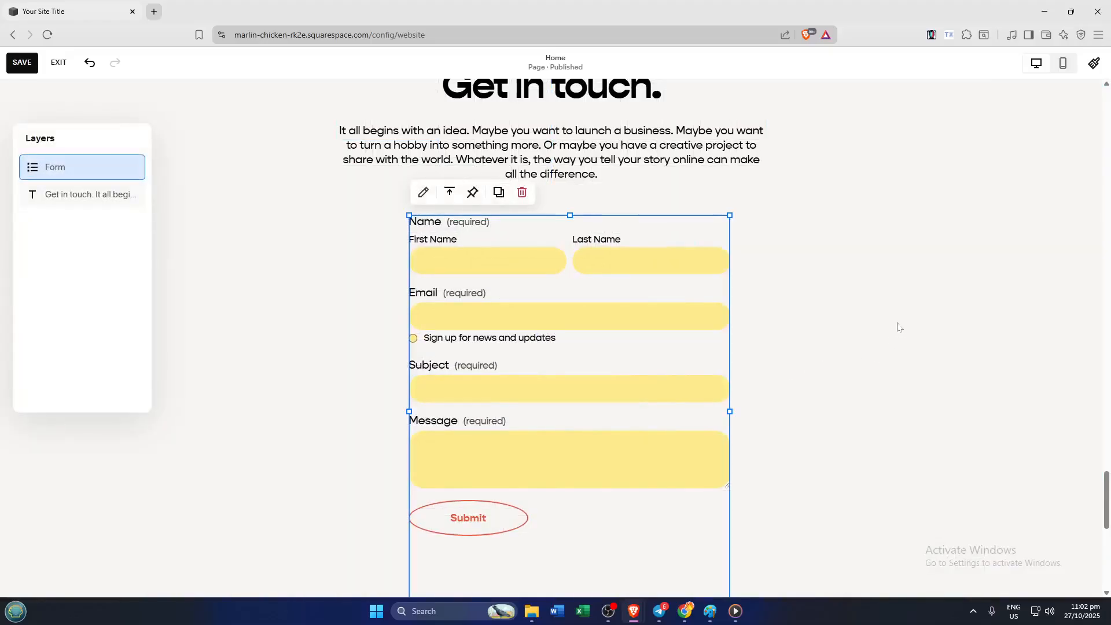
{"action": "left_click", "coordinate": [899, 323]}
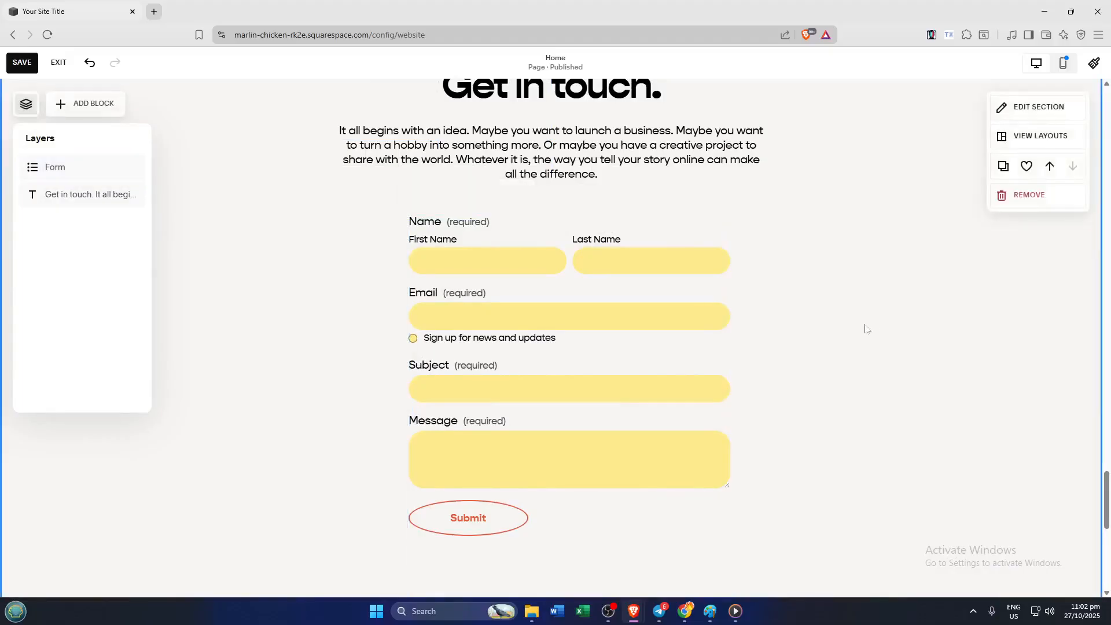
In the site styles, apply the recommended form pack with square outlined text fields and an outlined check box.
{"action": "scroll", "coordinate": [866, 329], "scroll_direction": "down", "scroll_amount": 1}
{"action": "scroll", "coordinate": [867, 327], "scroll_direction": "up", "scroll_amount": 3}
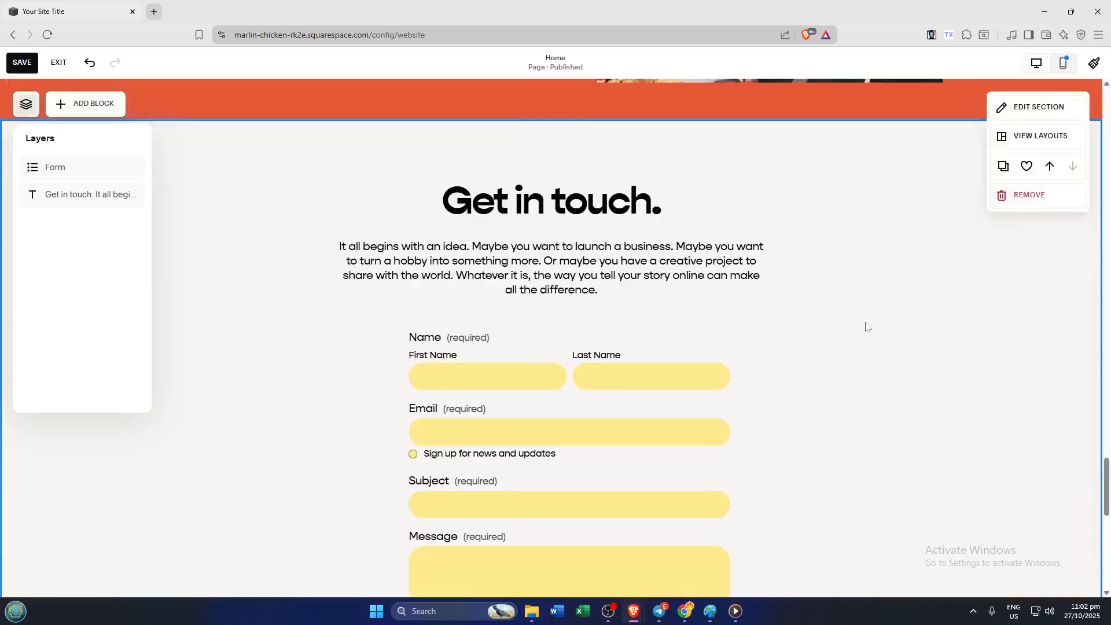
{"action": "scroll", "coordinate": [866, 336], "scroll_direction": "down", "scroll_amount": 2}
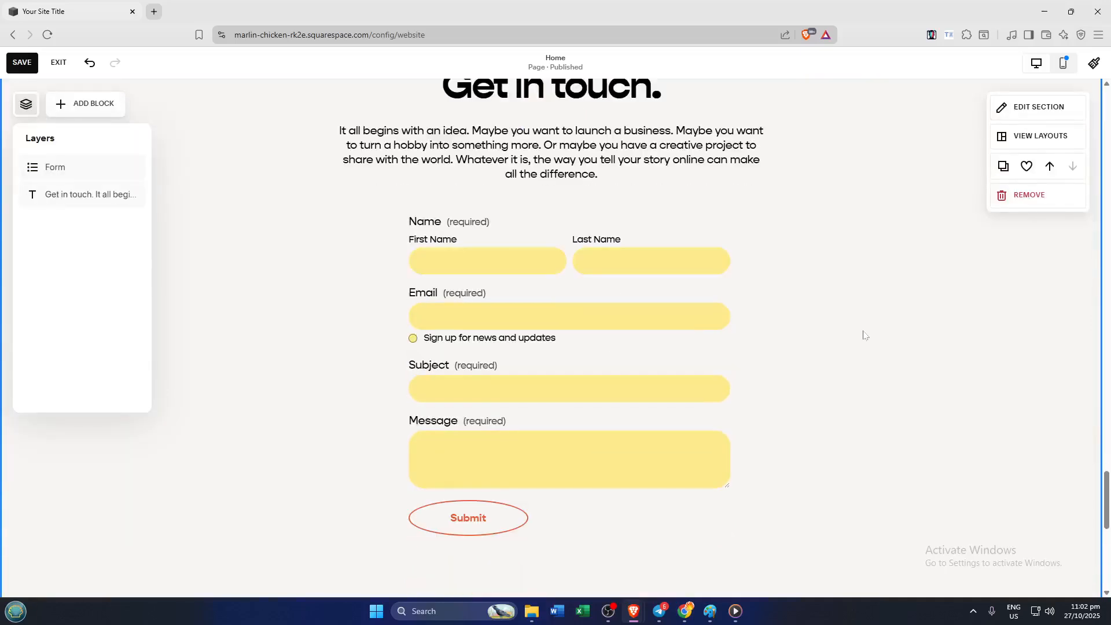
{"action": "left_click", "coordinate": [654, 354]}
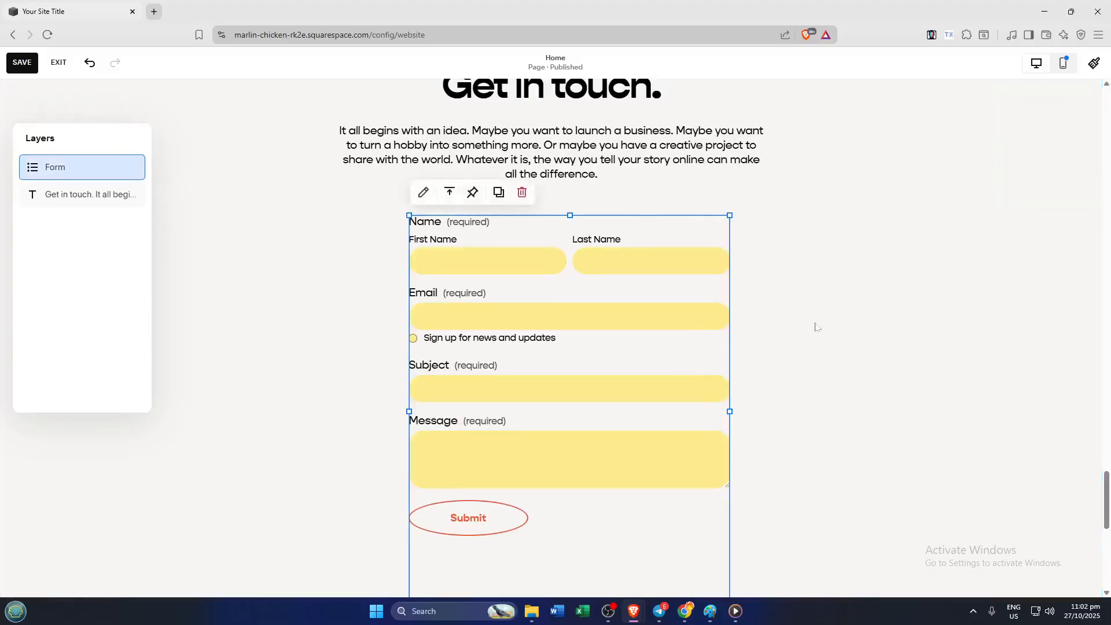
{"action": "scroll", "coordinate": [949, 239], "scroll_direction": "down", "scroll_amount": 1}
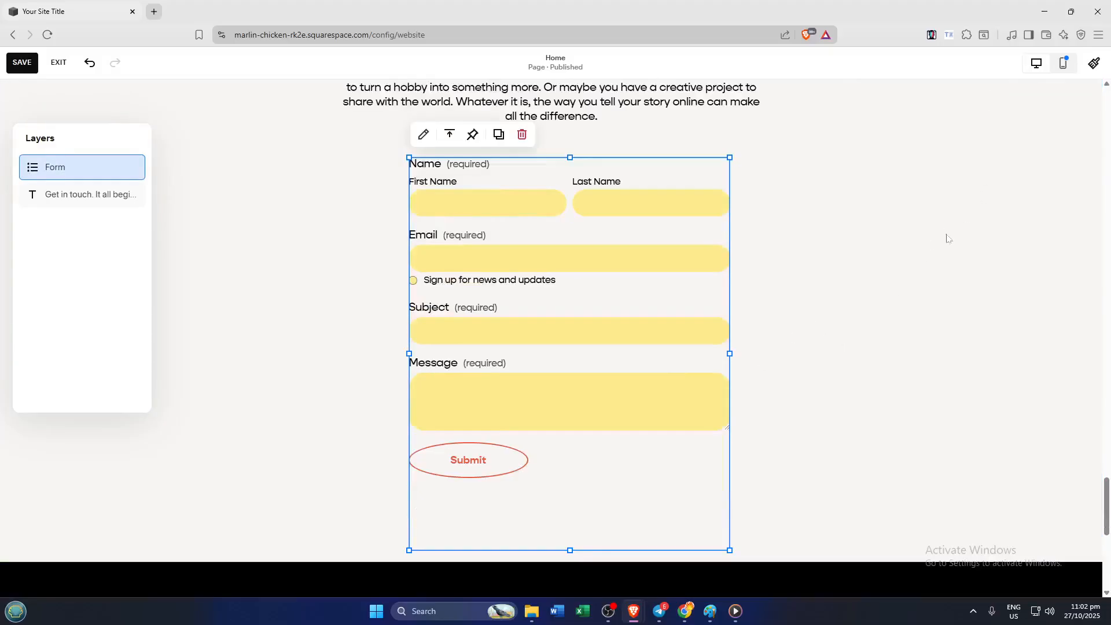
{"action": "left_click", "coordinate": [1094, 65]}
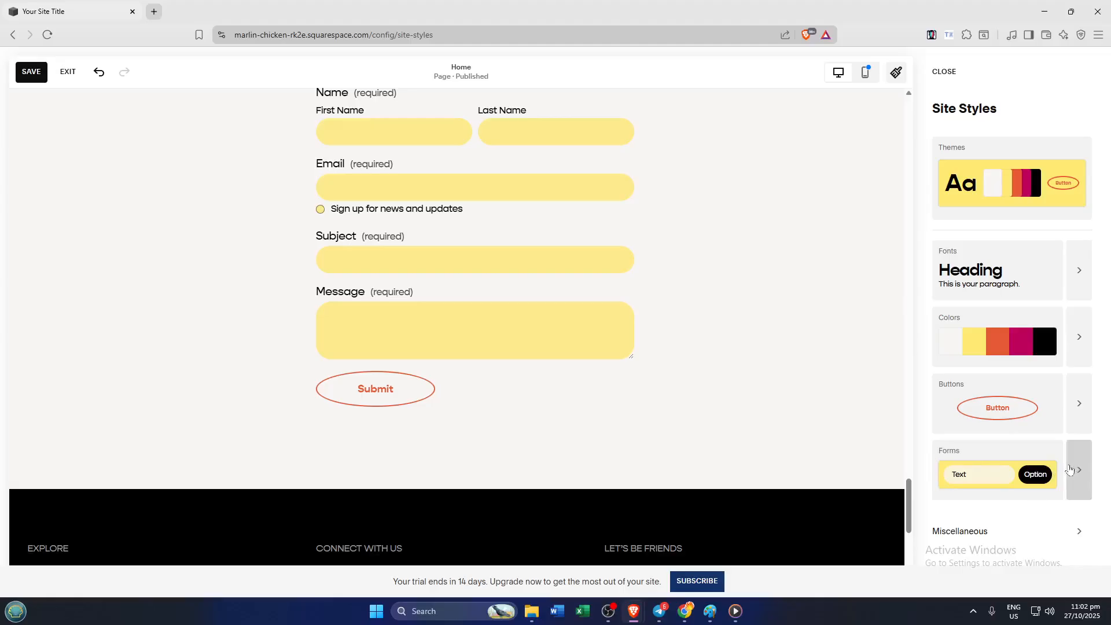
{"action": "left_click", "coordinate": [1035, 465]}
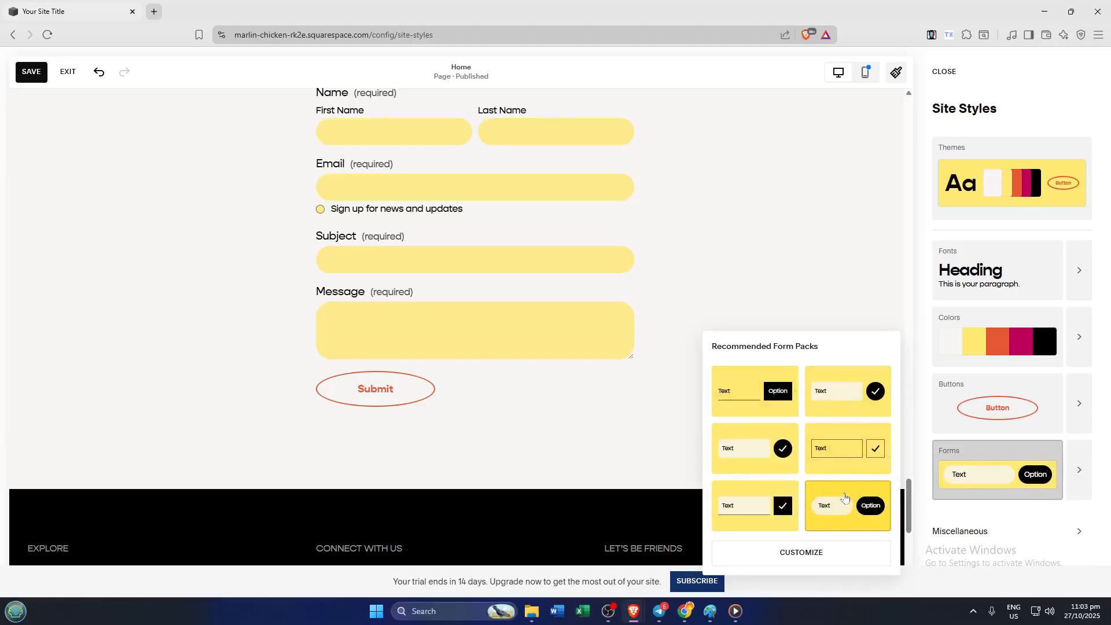
{"action": "left_click", "coordinate": [842, 459]}
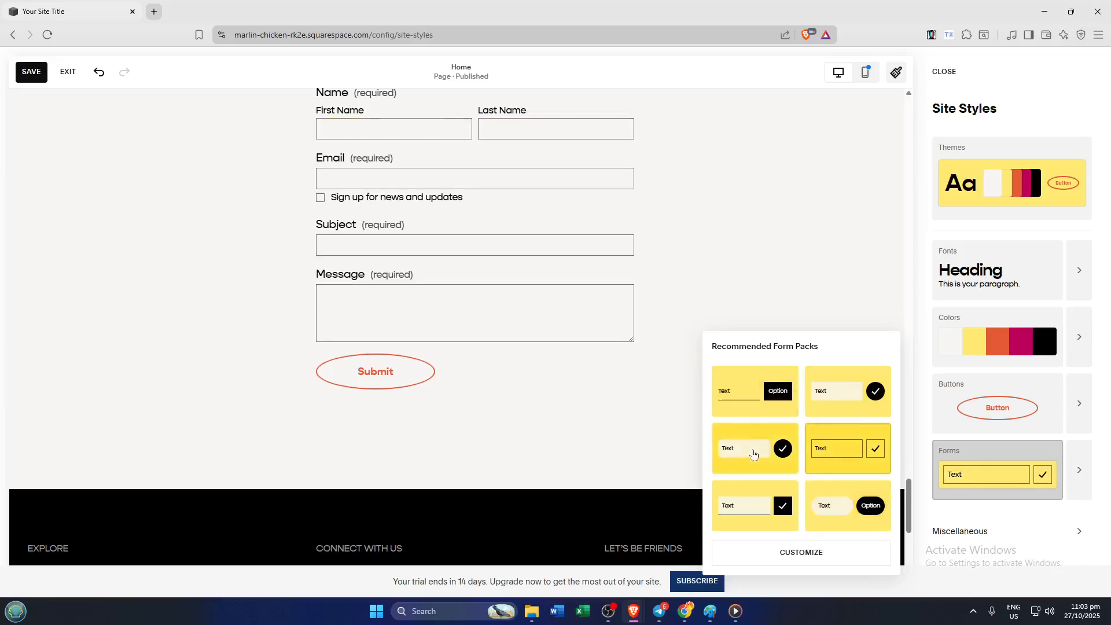
Try the underlined, filled and rounded recommended form packs on the contact form, and reapply the square outlined one.
{"action": "left_click", "coordinate": [773, 394]}
{"action": "left_click", "coordinate": [854, 387]}
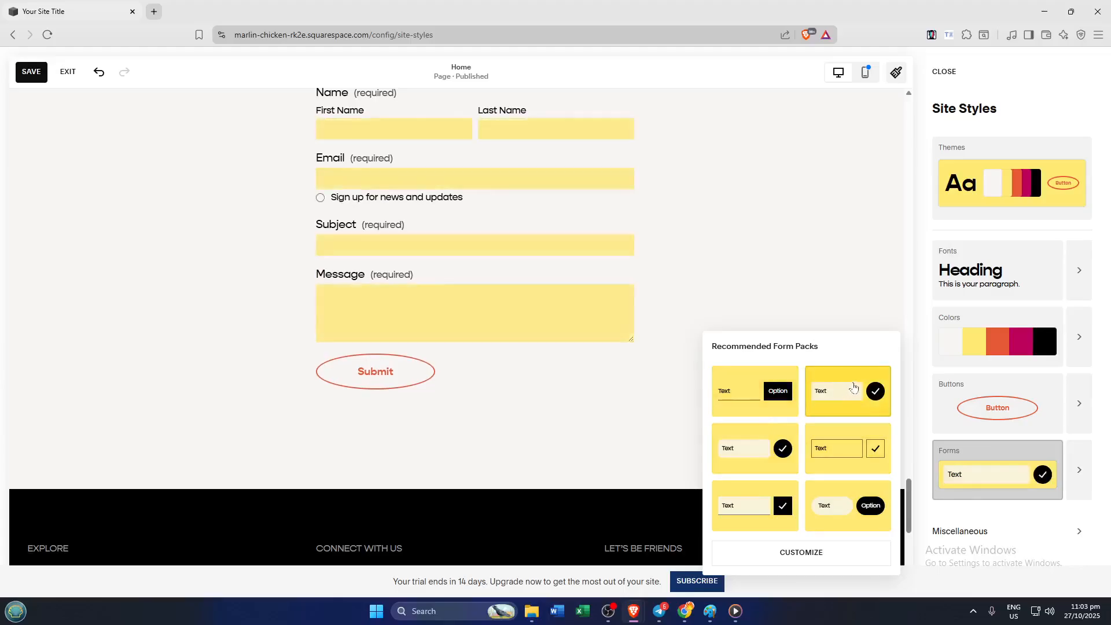
{"action": "left_click", "coordinate": [763, 405]}
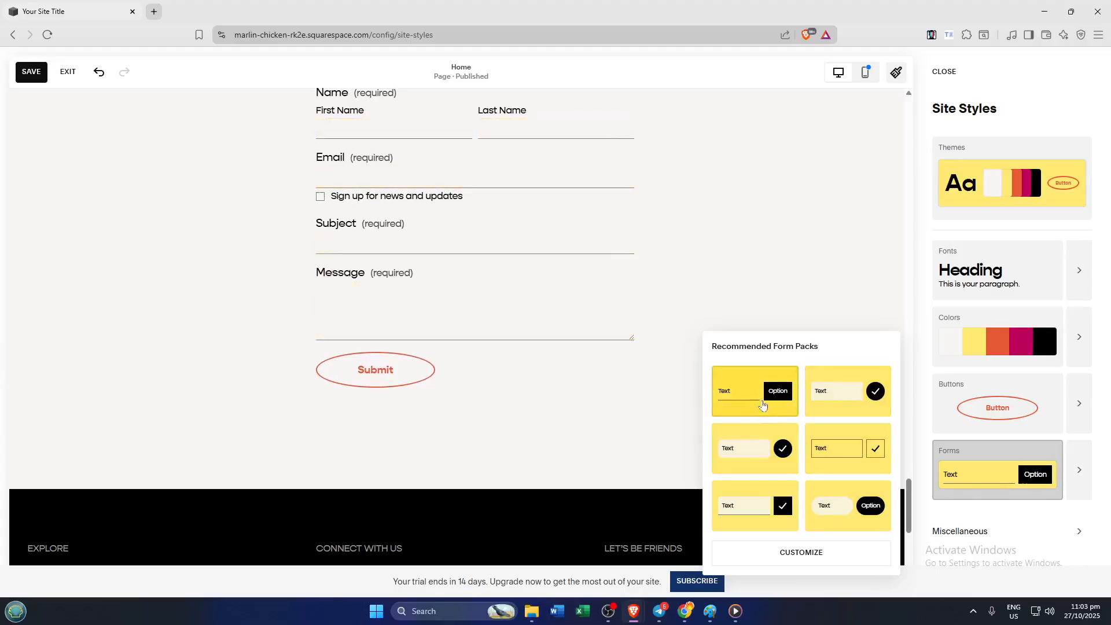
{"action": "left_click", "coordinate": [746, 458]}
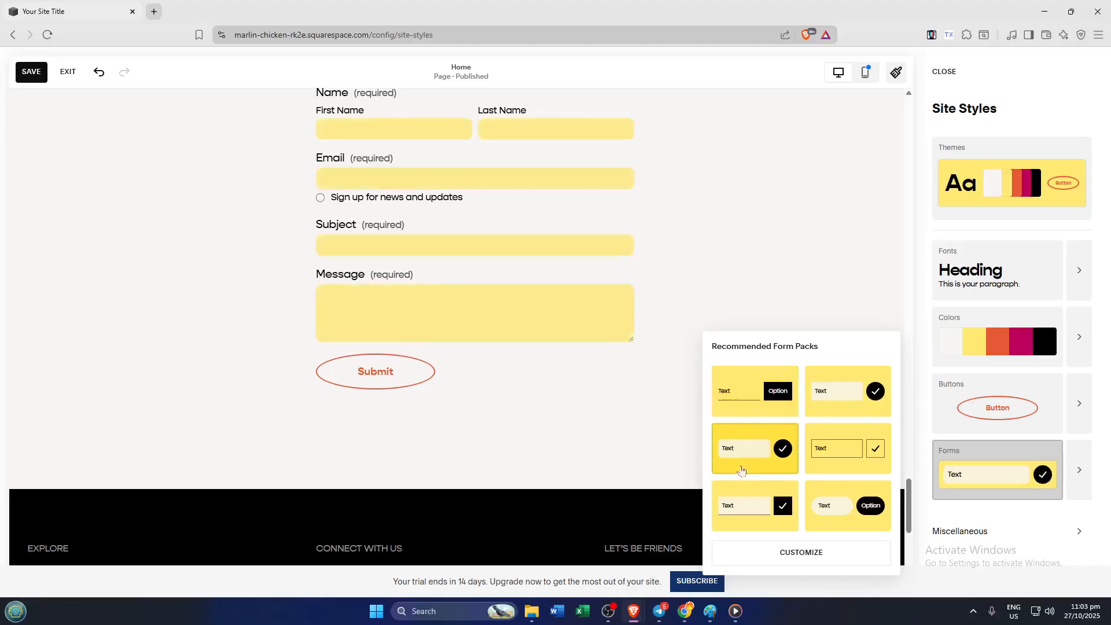
{"action": "left_click", "coordinate": [745, 508]}
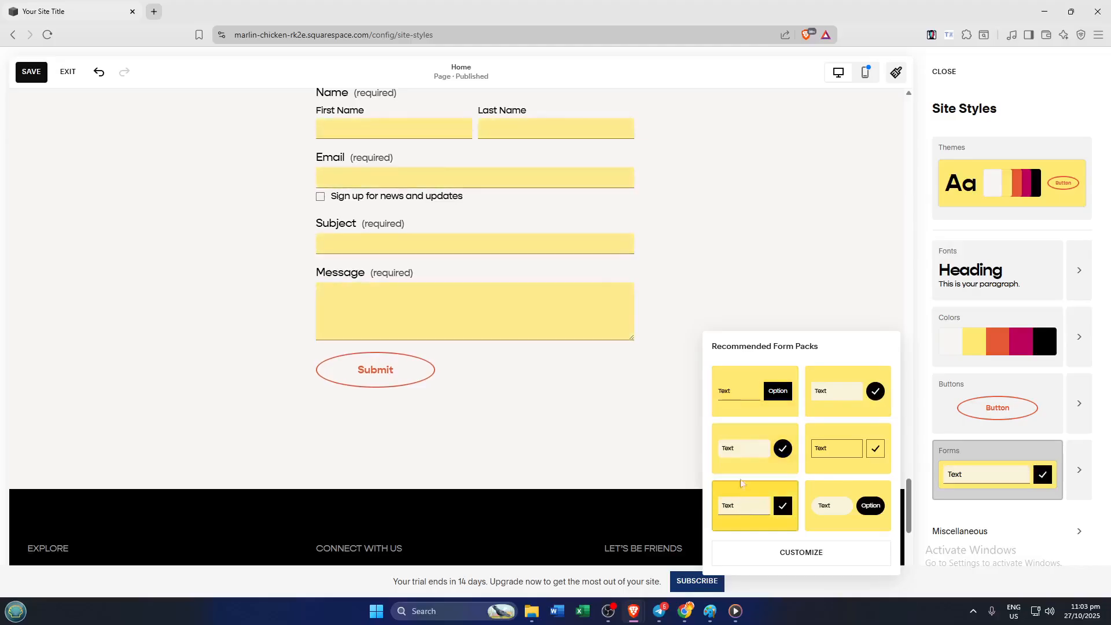
{"action": "left_click", "coordinate": [744, 403]}
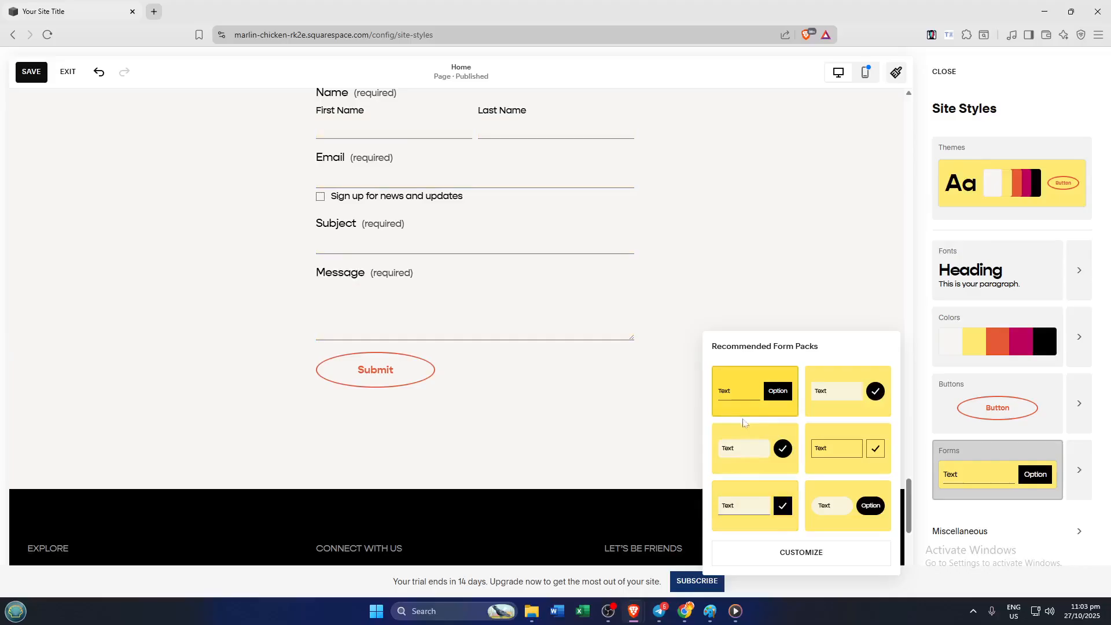
{"action": "left_click", "coordinate": [852, 449]}
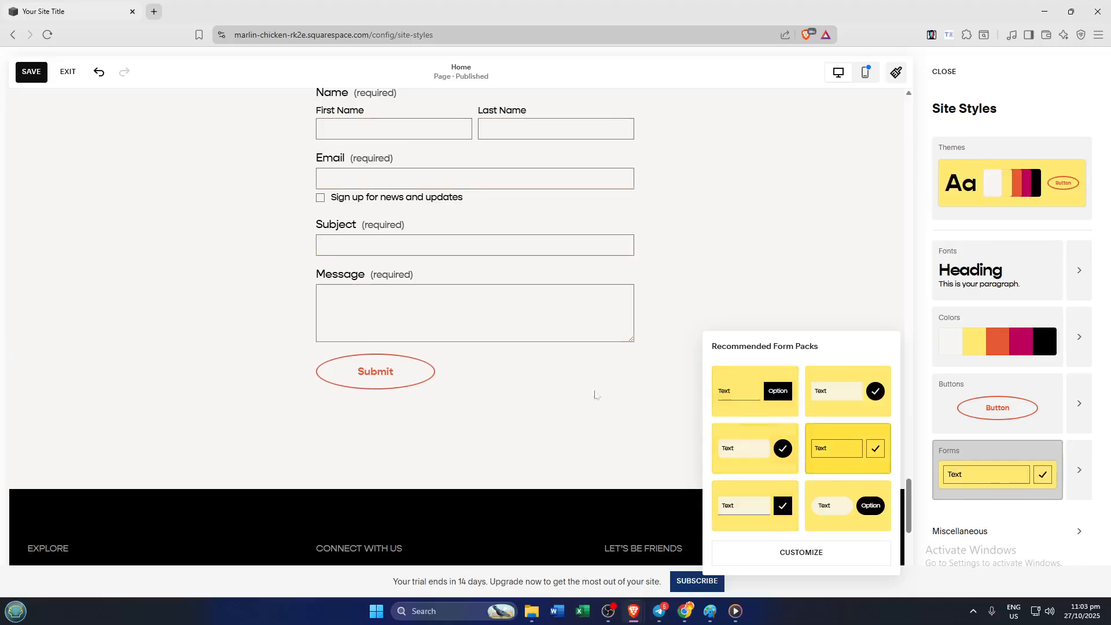
Open the form customization settings to view the field shape, fill, border and padding options, and return to the site styles overview.
{"action": "scroll", "coordinate": [595, 395], "scroll_direction": "up", "scroll_amount": 3}
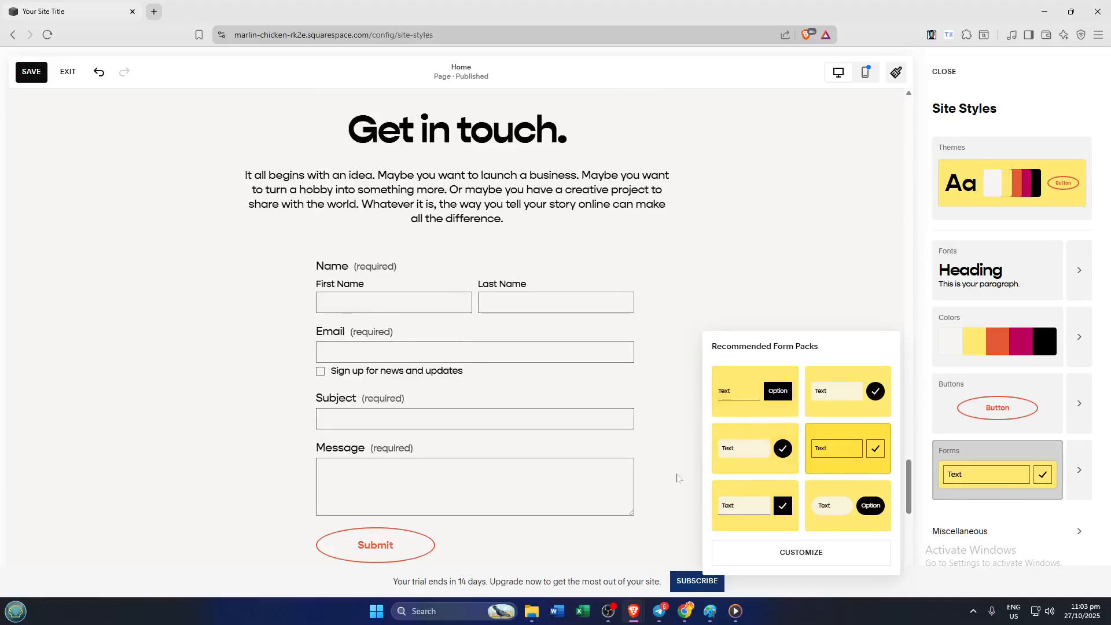
{"action": "left_click", "coordinate": [764, 560]}
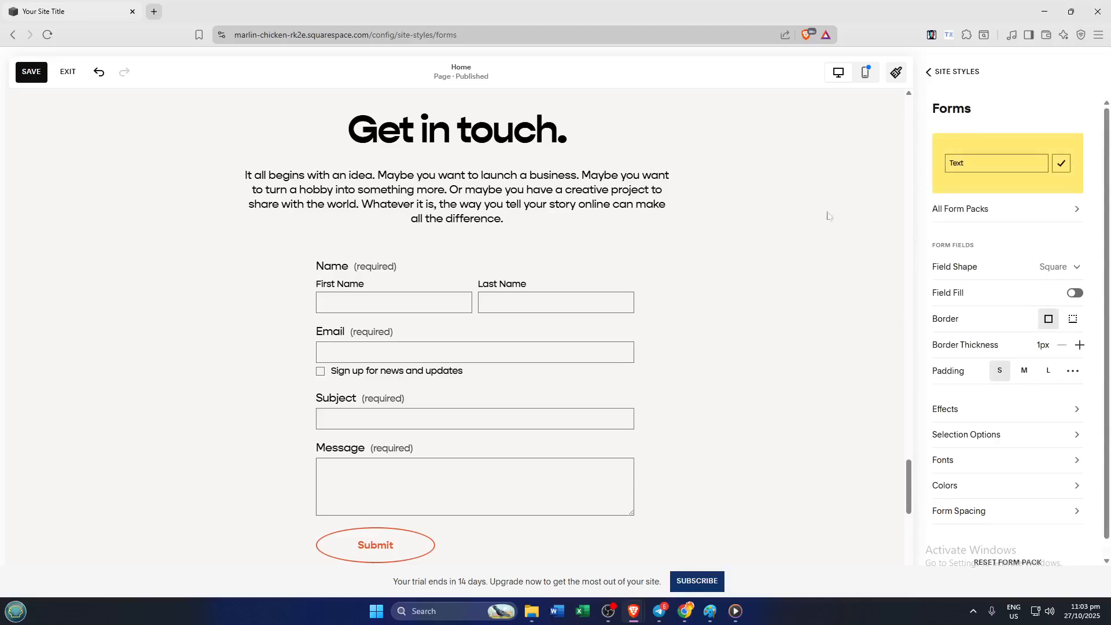
{"action": "left_click", "coordinate": [928, 73]}
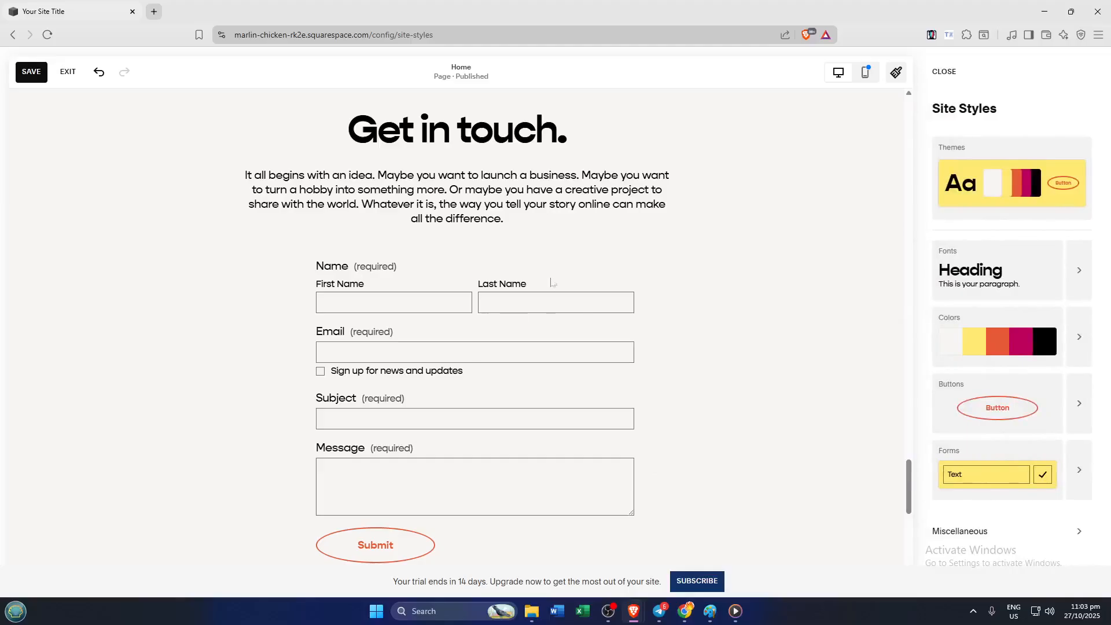
{"action": "scroll", "coordinate": [475, 359], "scroll_direction": "down", "scroll_amount": 1}
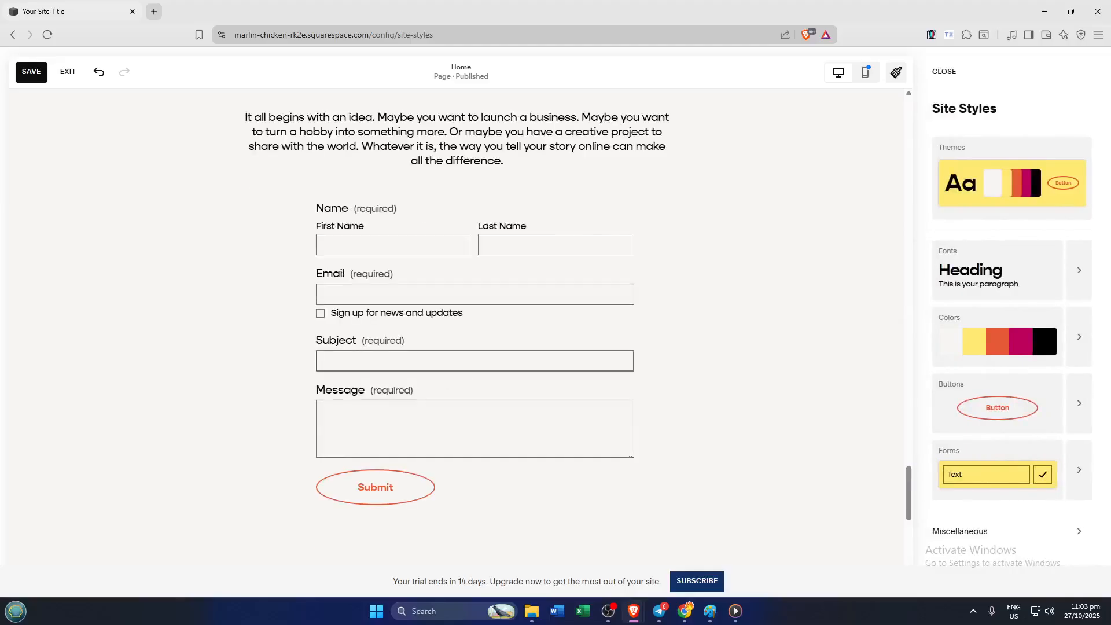
{"action": "scroll", "coordinate": [555, 360], "scroll_direction": "up", "scroll_amount": 2}
{"action": "scroll", "coordinate": [628, 355], "scroll_direction": "up", "scroll_amount": 1}
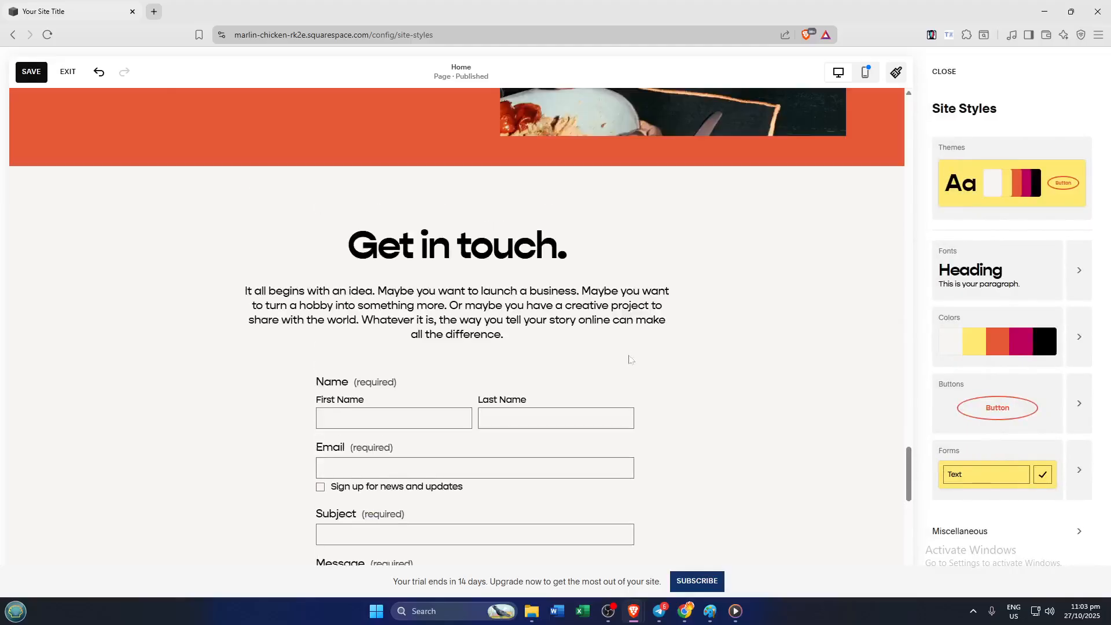
{"action": "scroll", "coordinate": [704, 398], "scroll_direction": "down", "scroll_amount": 1}
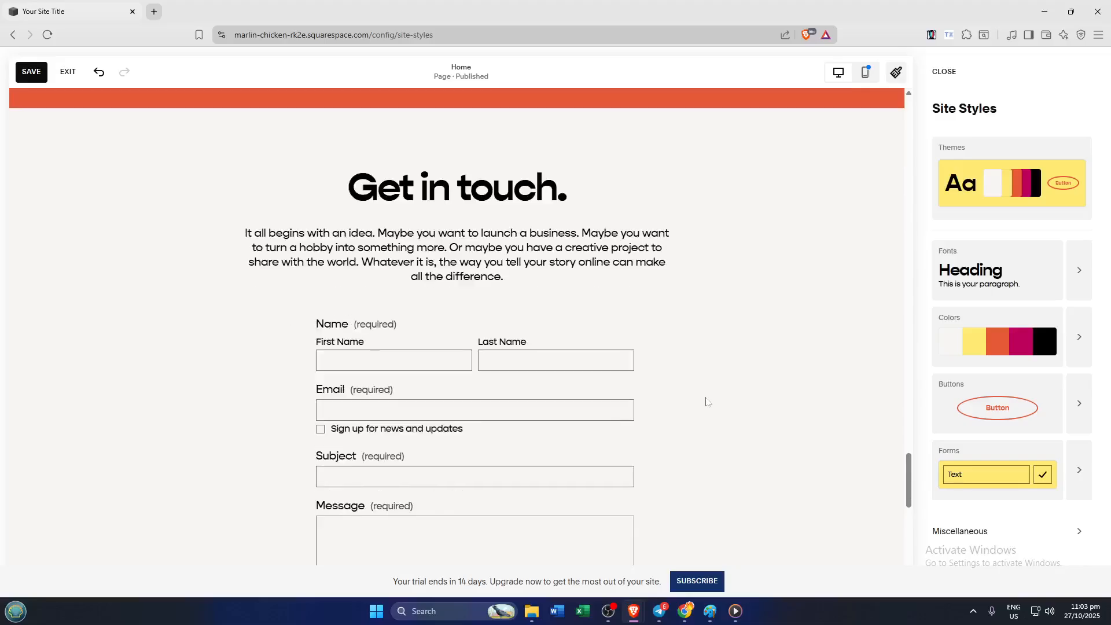
{"action": "scroll", "coordinate": [711, 407], "scroll_direction": "down", "scroll_amount": 1}
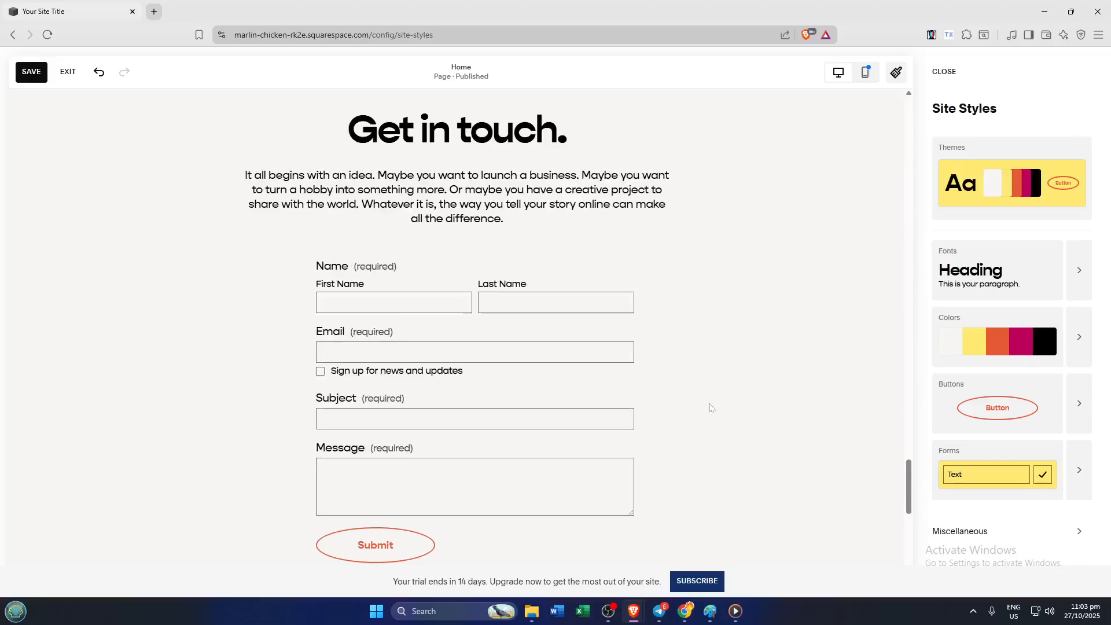